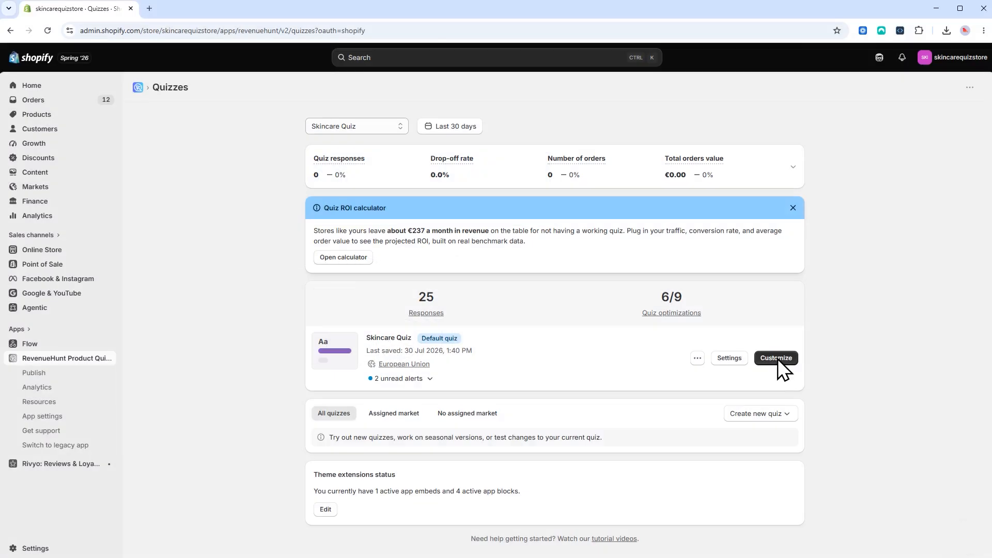
Step: Choose Customize on the Skincare Quiz to load it in the RevenueHunt quiz builder
left_click(778, 359)
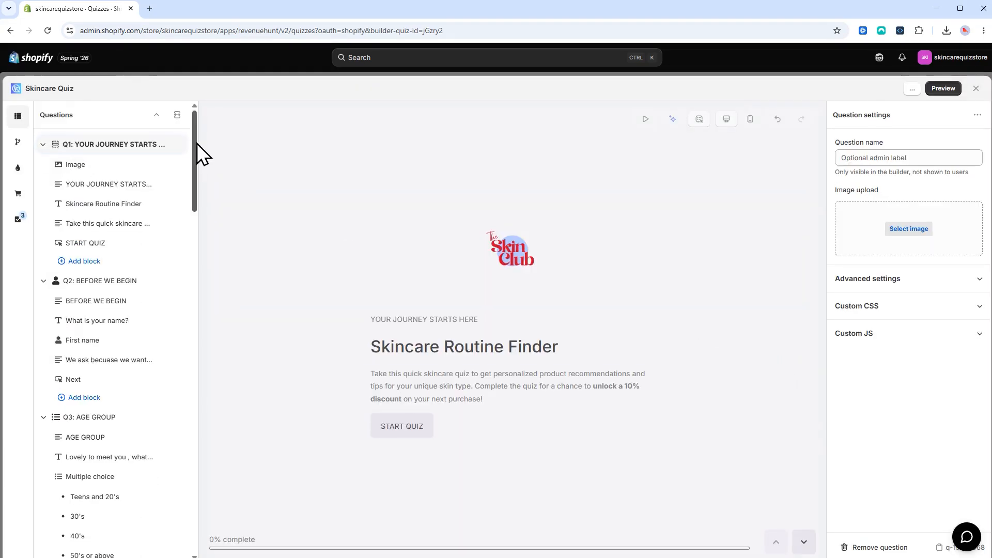
Step: Open the Q11 Email field settings, then browse and dismiss the question and block pickers unchanged
left_click_drag(196, 144, 177, 517)
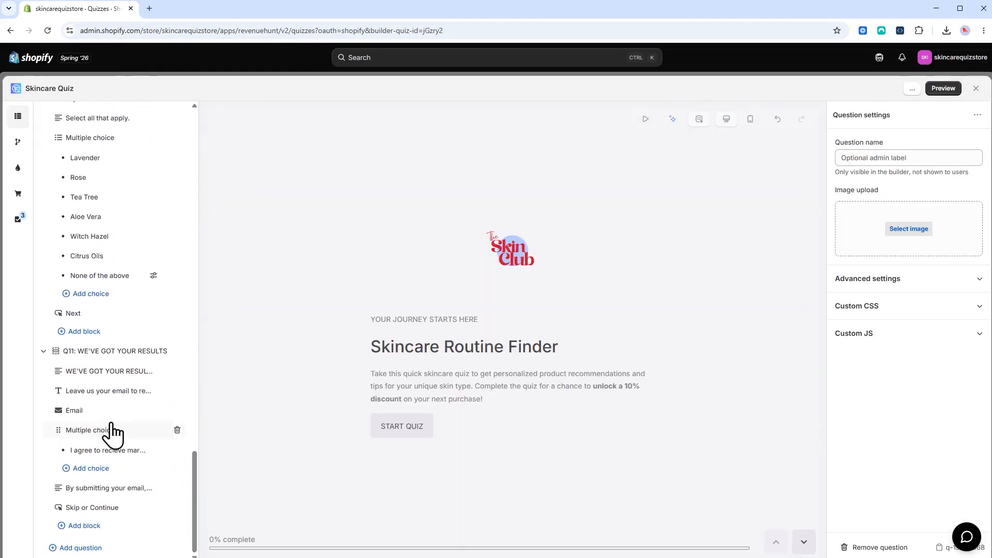
left_click(83, 412)
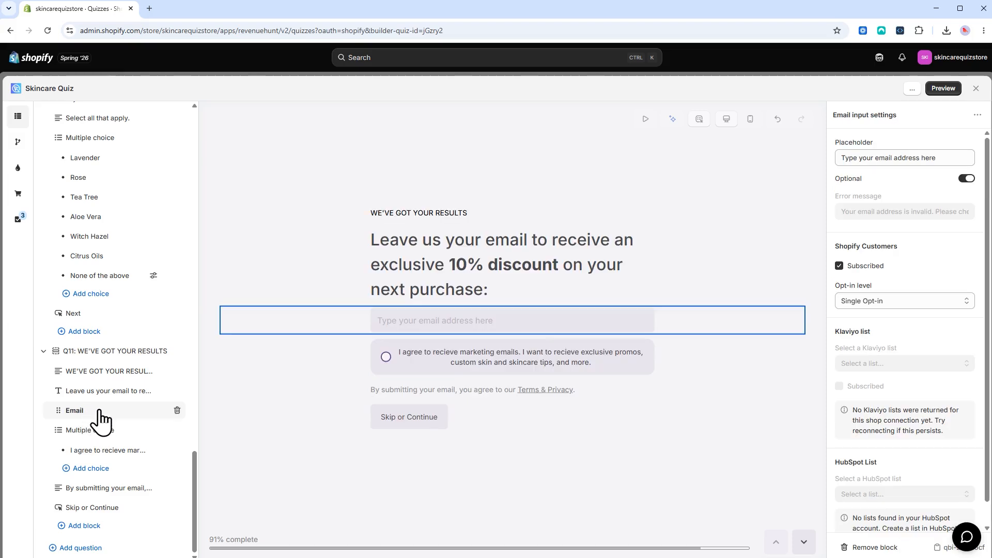
left_click(94, 551)
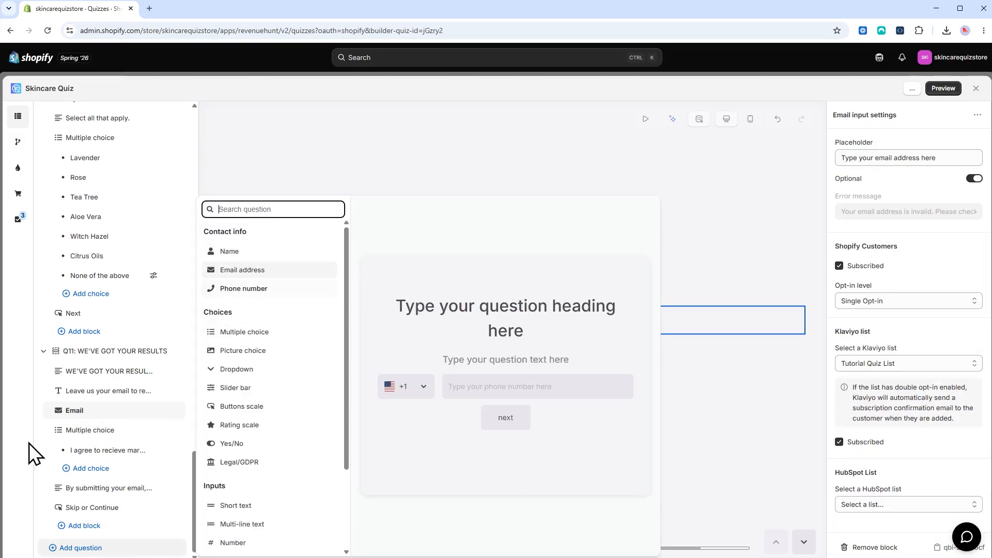
left_click(13, 505)
left_click(78, 527)
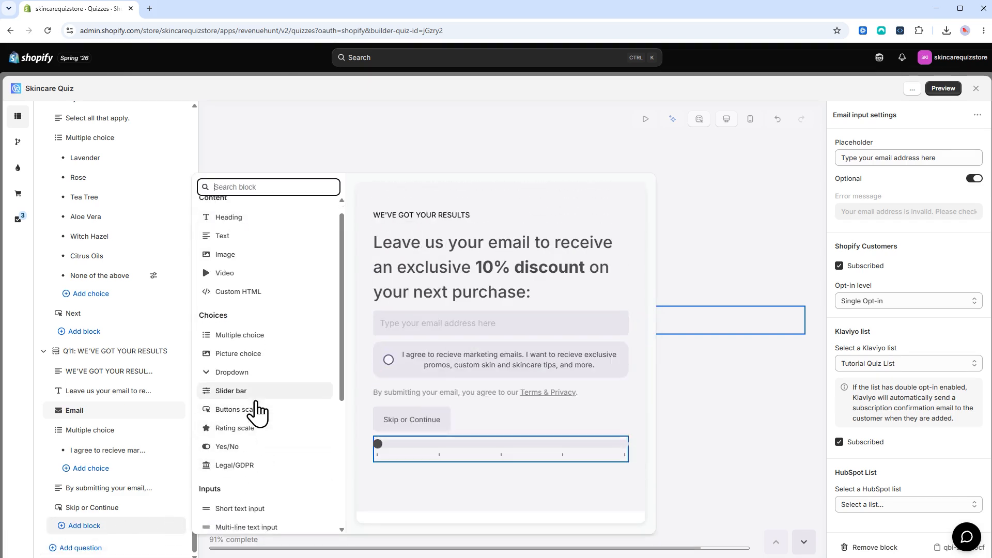
scroll(255, 410, "down", 4)
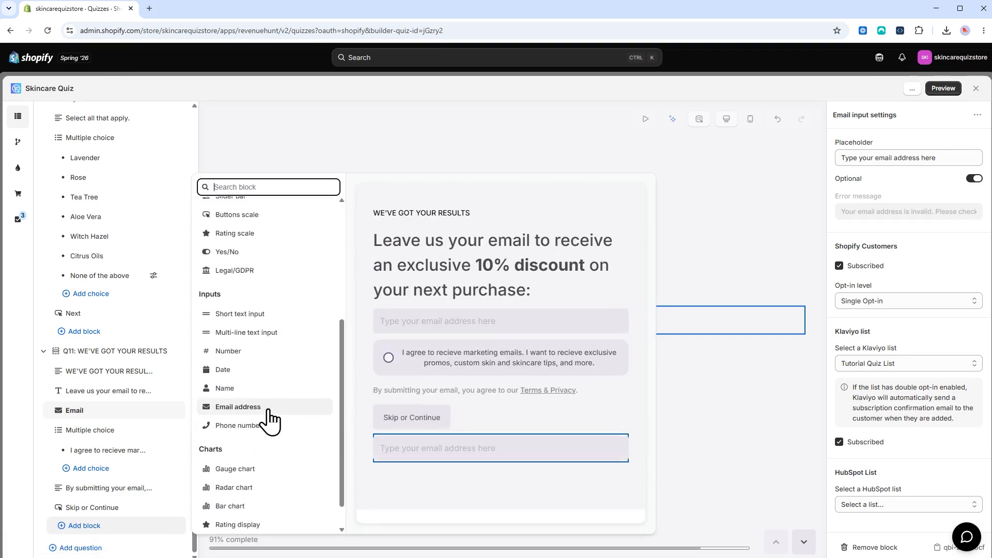
left_click(21, 470)
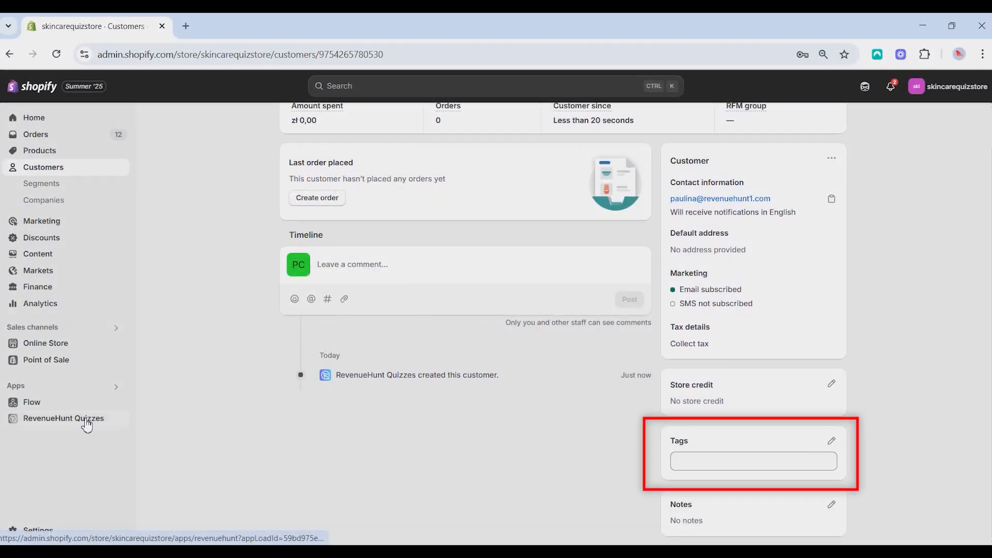
Step: Open the first quiz from the RevenueHunt Quizzes app and dismiss the quiz-is-getting-long notice
left_click(86, 422)
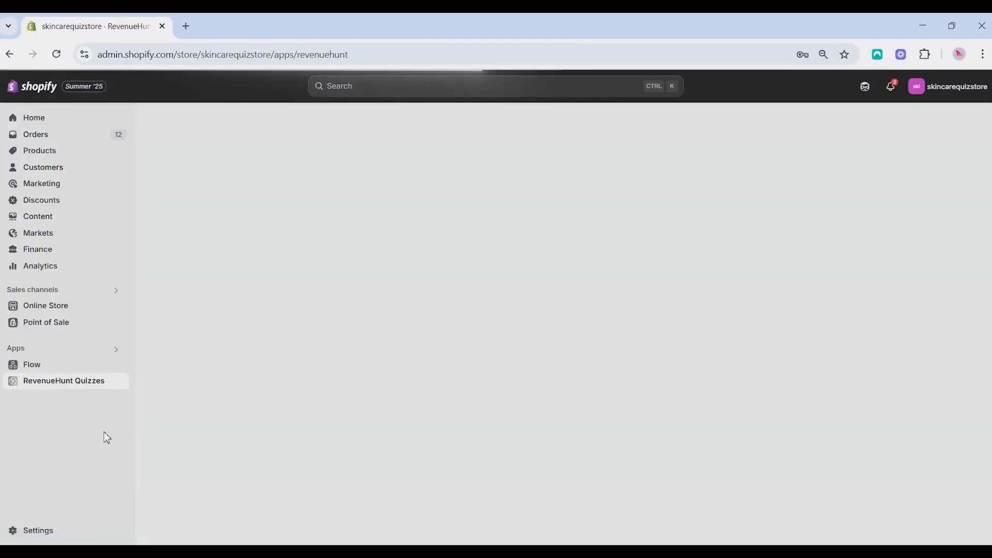
left_click(806, 361)
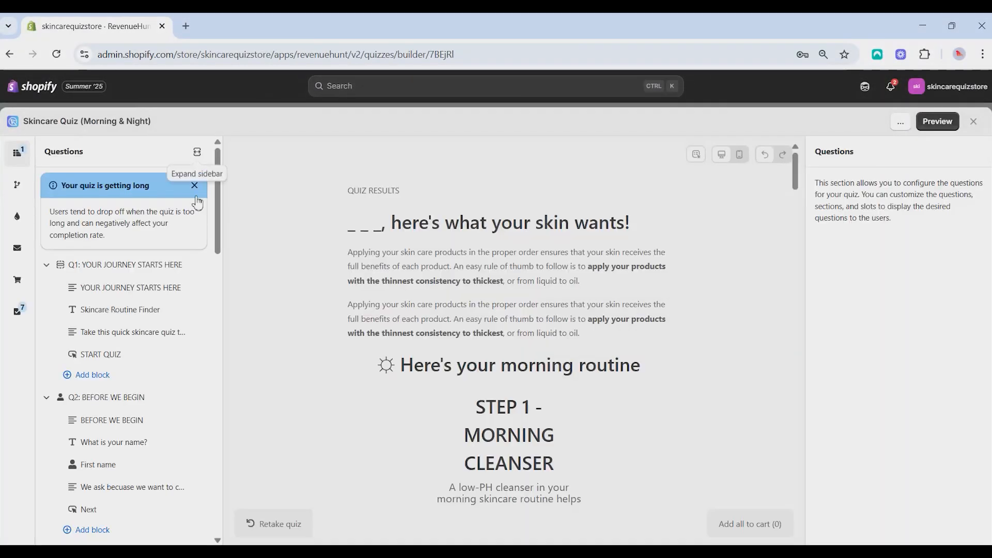
left_click(195, 122)
scroll(144, 254, "down", 5)
Step: Tag the age answers: Teens and 20's 'teen', 30's '30s', 40's '40s', 50's or above '50s'
left_click(144, 252)
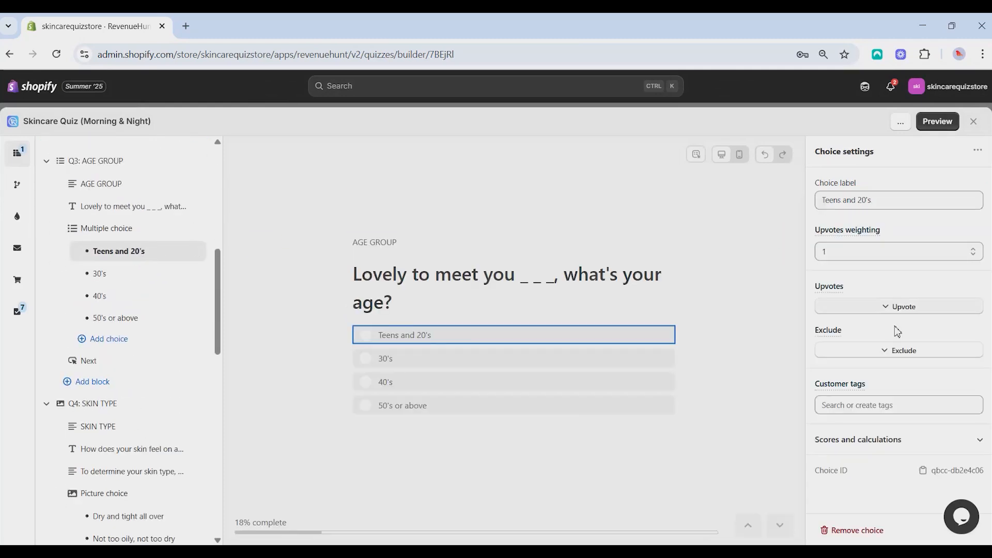
left_click(852, 407)
type("teen")
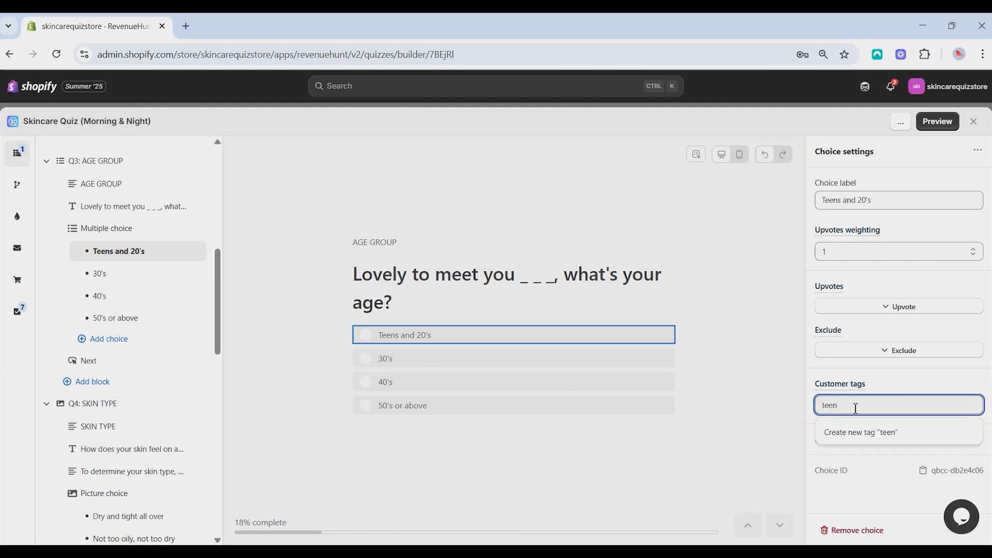
left_click(866, 433)
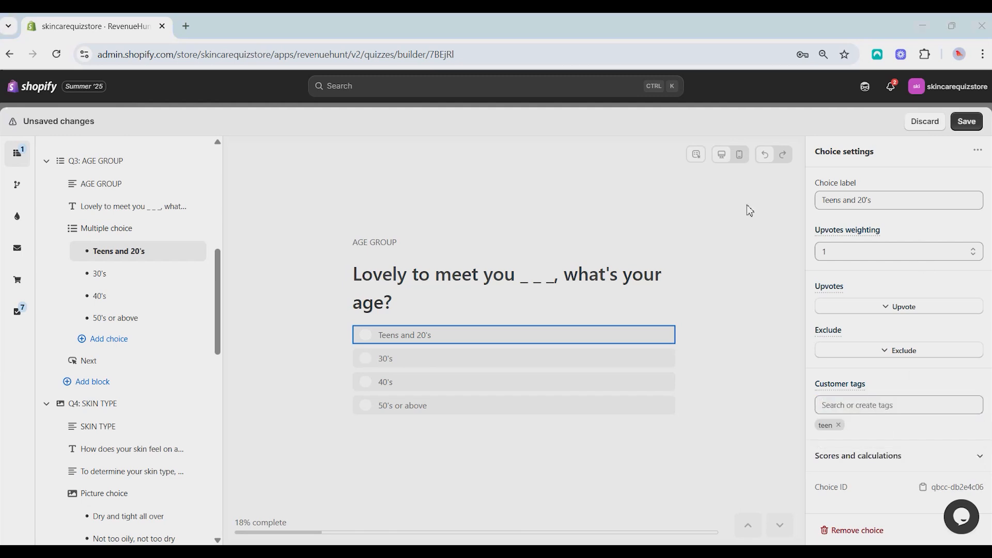
left_click(139, 278)
left_click(849, 407)
type("30s")
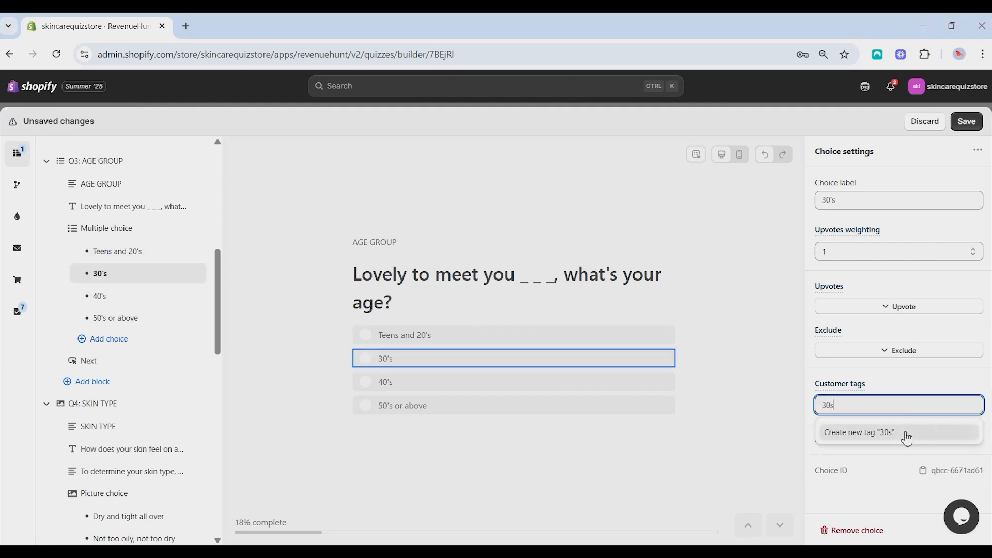
left_click(906, 434)
left_click(136, 299)
left_click(853, 409)
type("40s")
left_click(907, 434)
left_click(117, 317)
left_click(853, 407)
type("50s")
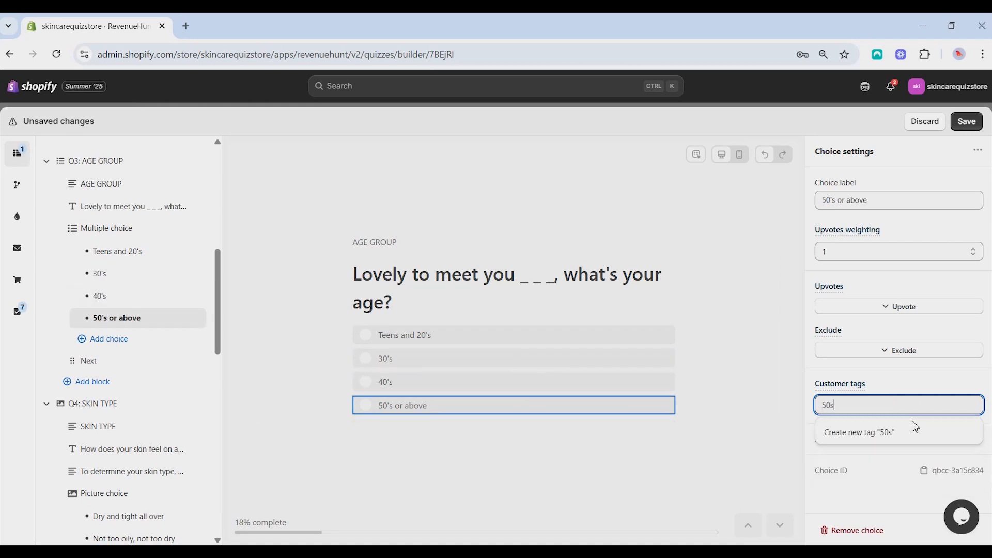
left_click(878, 433)
Step: Add the 'quiz' customer tag to all four age-group answers and save the quiz
scroll(129, 217, "down", 1)
left_click(124, 186)
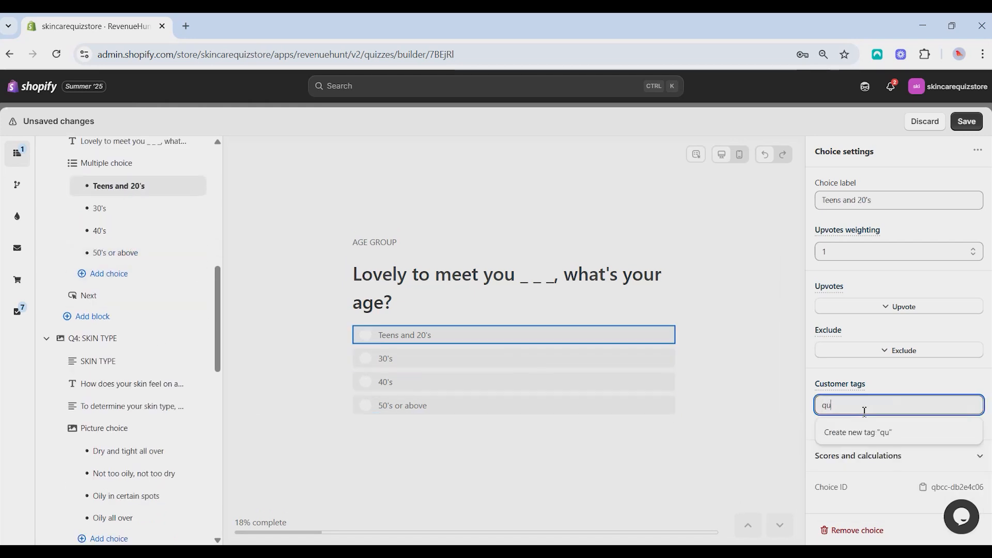
left_click(119, 208)
left_click(865, 407)
type("quiz")
left_click(864, 438)
left_click(119, 231)
left_click(886, 408)
type("quiz")
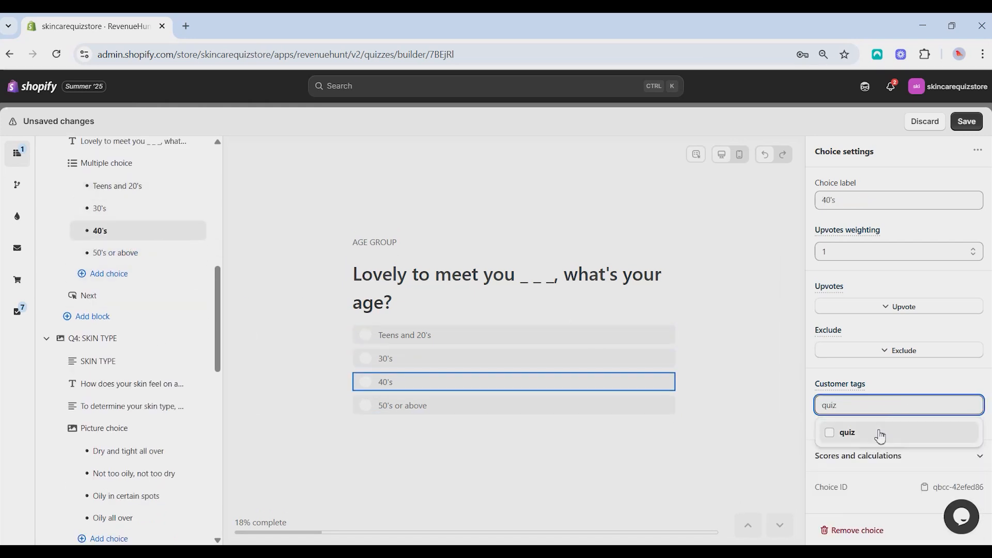
left_click(879, 435)
type("quiz")
left_click(869, 433)
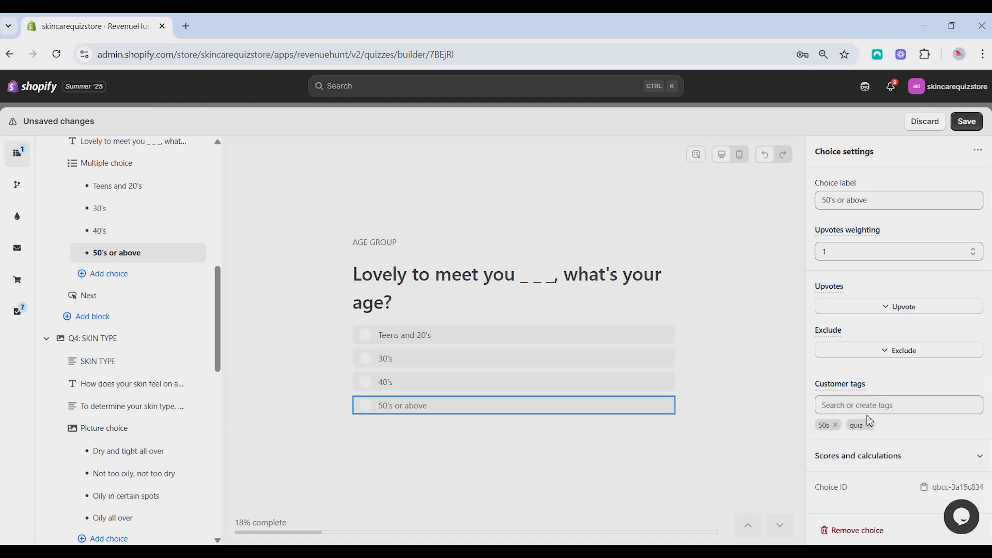
left_click(967, 120)
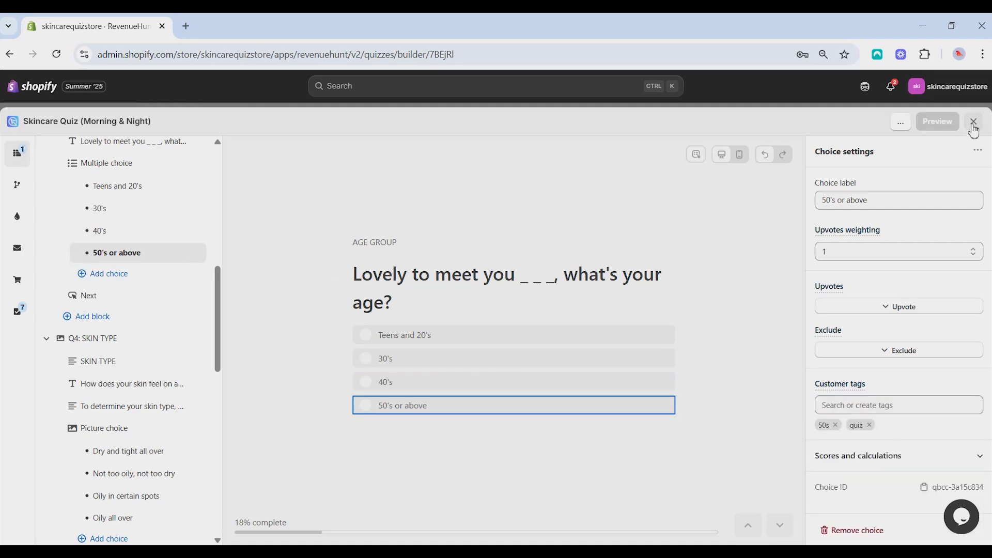
left_click(938, 122)
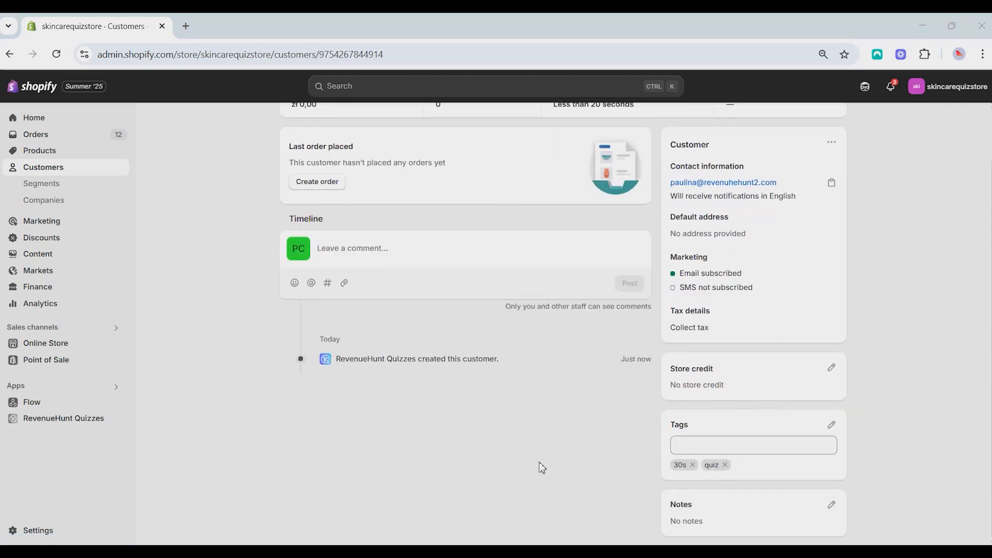
scroll(538, 467, "up", 2)
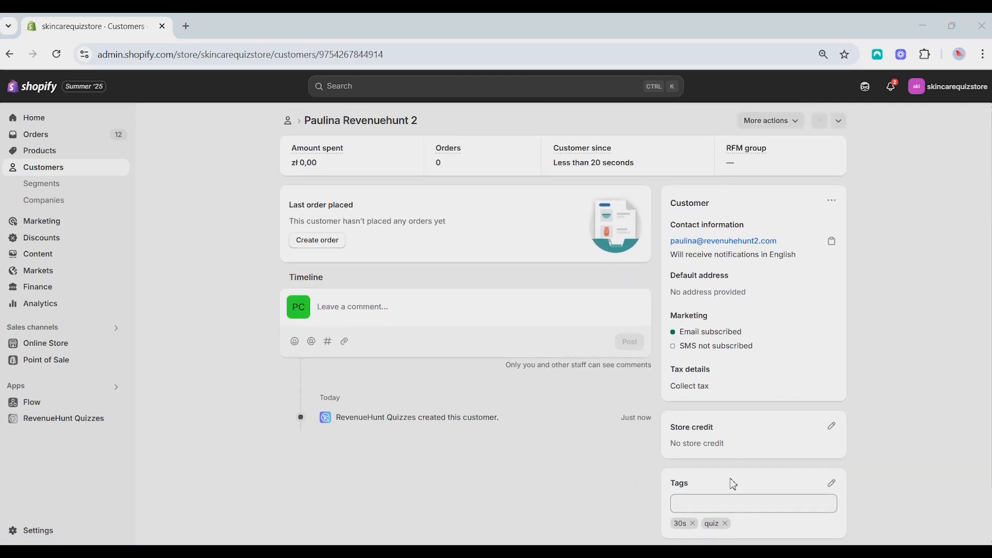
scroll(598, 474, "down", 2)
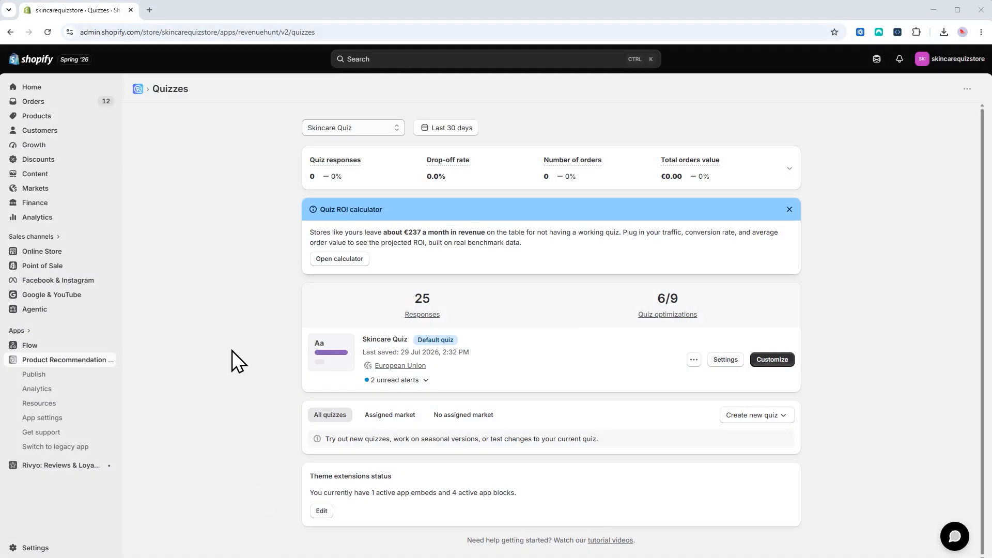
Step: In App settings > Shopify Customers, enable pushing quiz leads to Shopify Customers and save
left_click(45, 418)
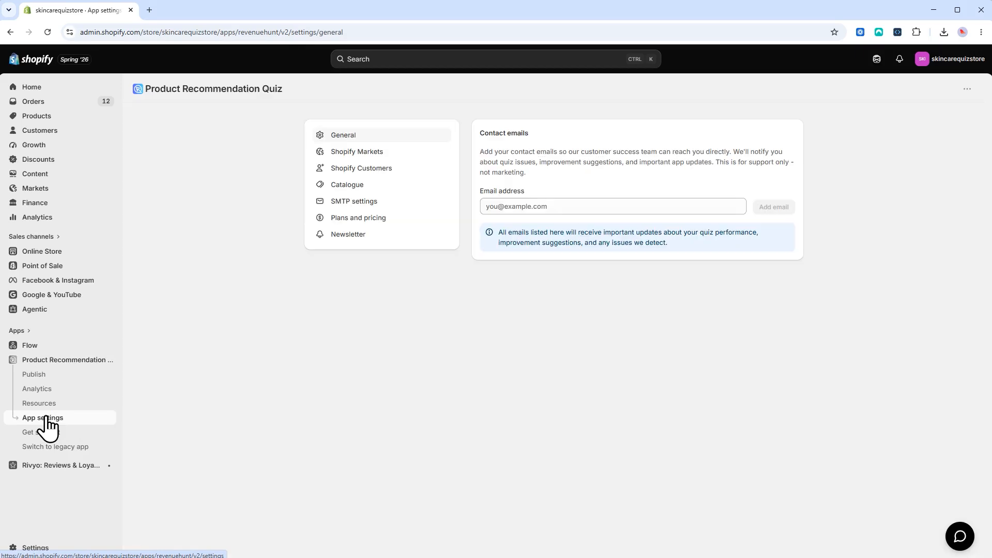
left_click(365, 175)
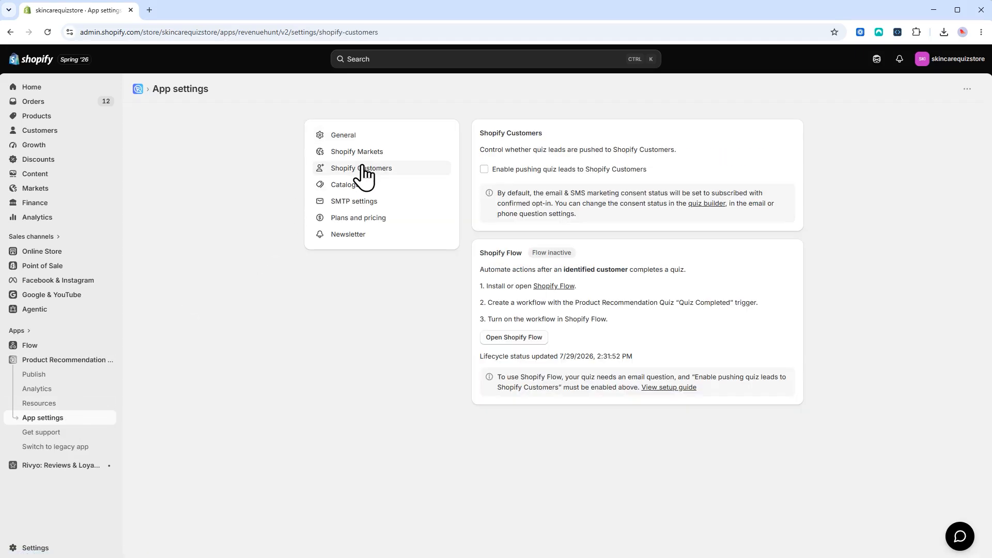
left_click(484, 170)
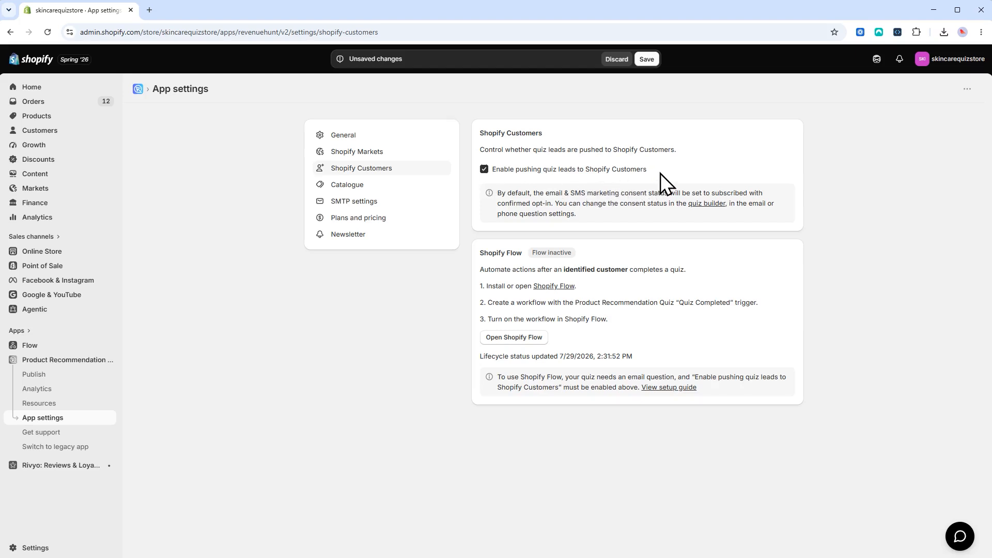
left_click(648, 60)
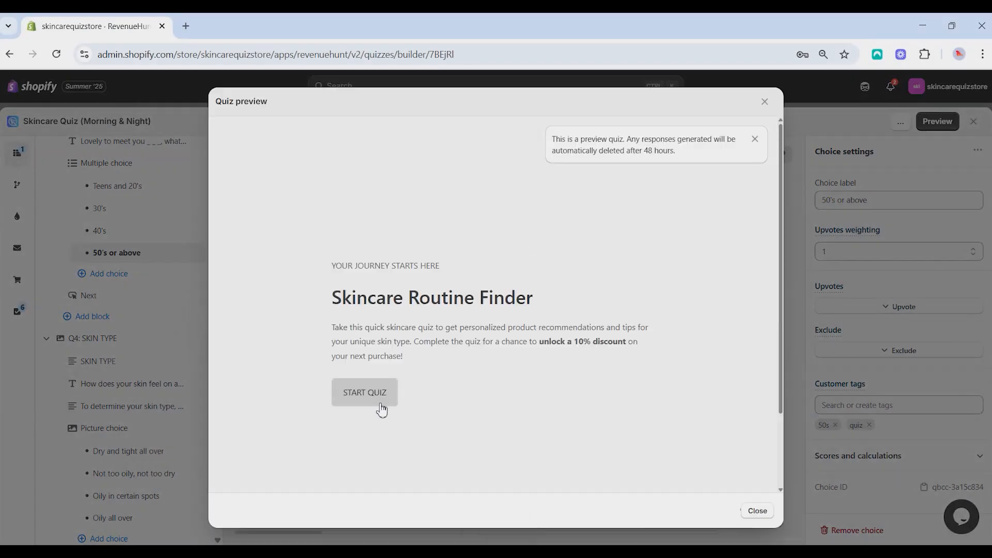
Step: Preview the quiz with a test name, choosing an age, skin type, Hyperpigmentation concern and Aloe Vera allergy
left_click(377, 404)
left_click(430, 362)
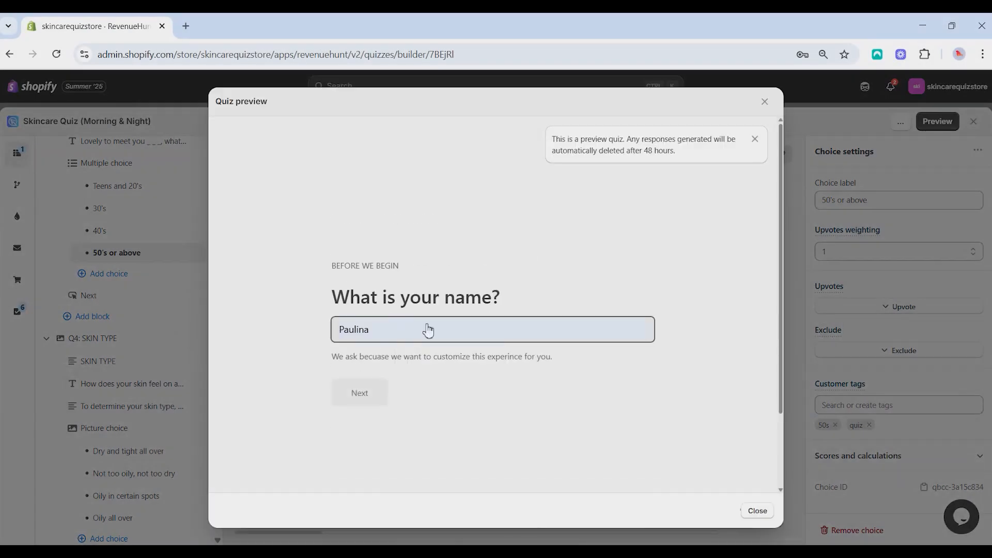
type("Revenuehunt")
left_click(341, 403)
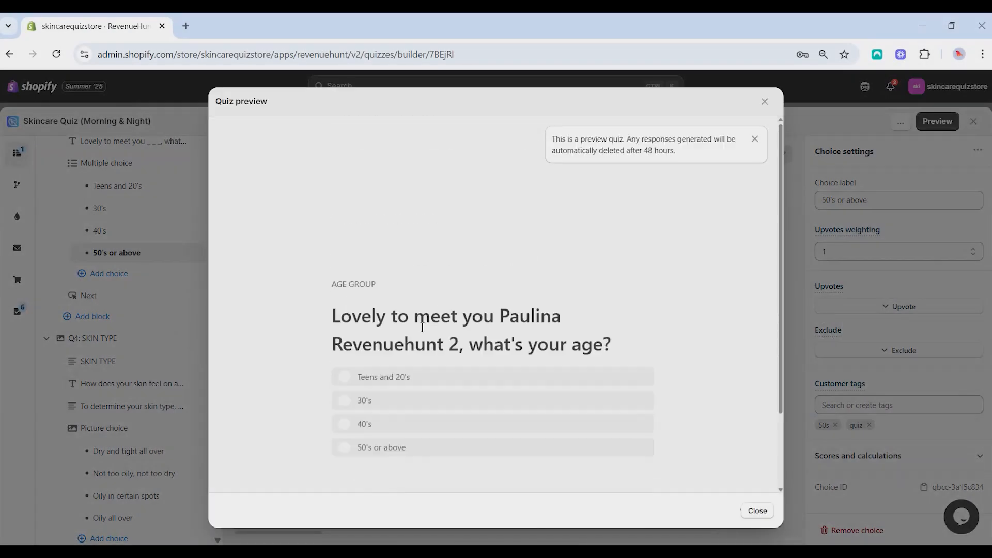
left_click(410, 377)
left_click(402, 430)
left_click(380, 399)
left_click(387, 368)
left_click(361, 458)
left_click(371, 368)
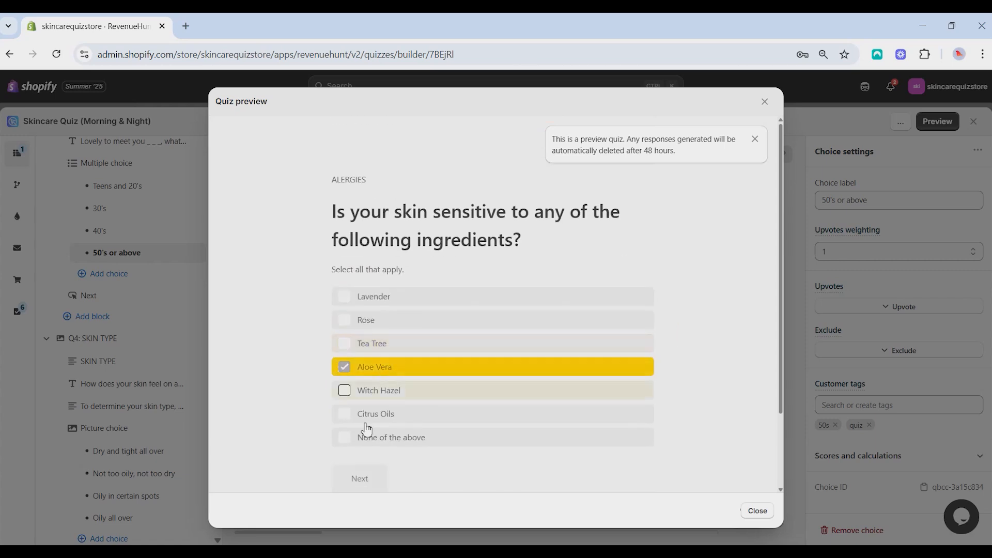
left_click(361, 477)
Step: Enter a test email, consent to promos and skincare tips, get the results, and close the preview
left_click(382, 338)
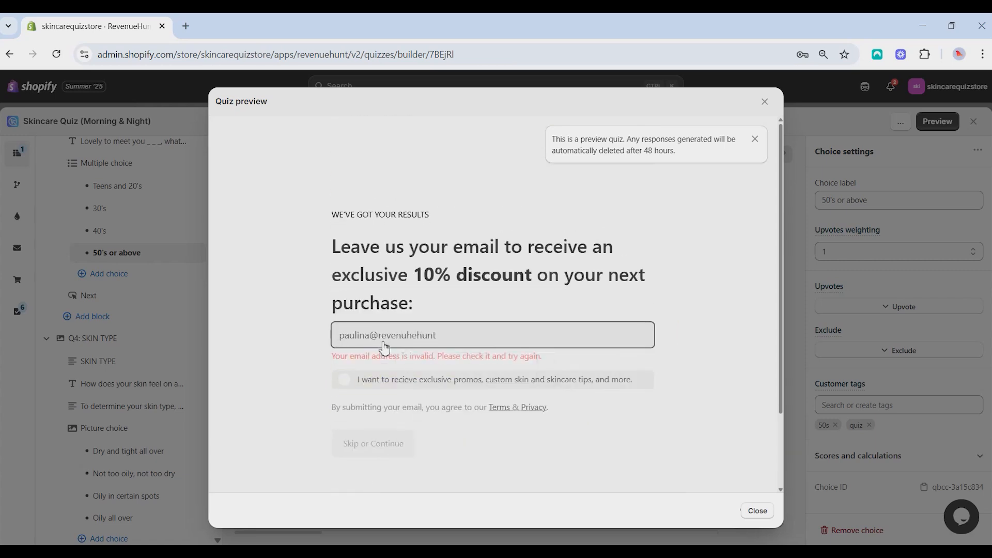
left_click(376, 379)
left_click(369, 451)
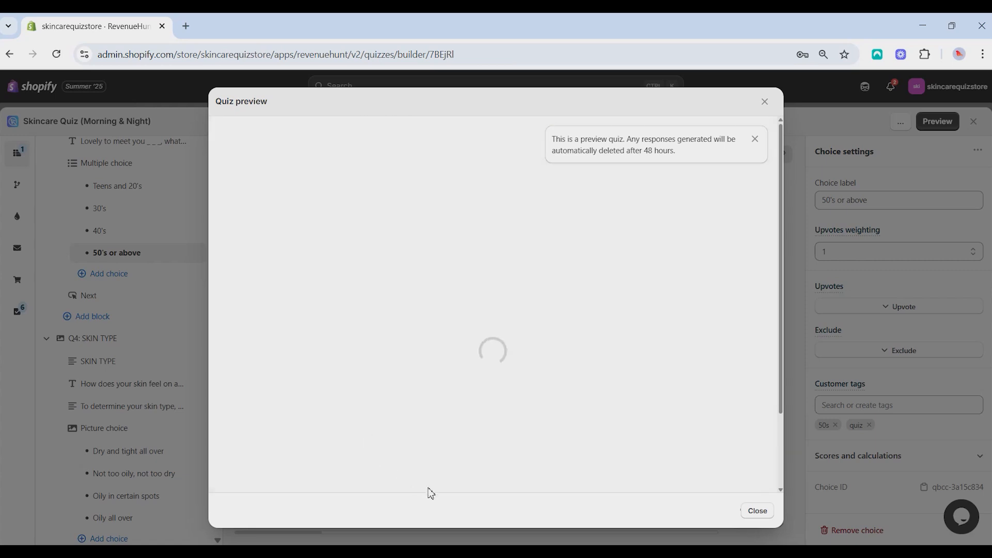
left_click(765, 101)
Step: Open the new test customer from the Customers list and check its 30s and quiz tags
left_click(974, 122)
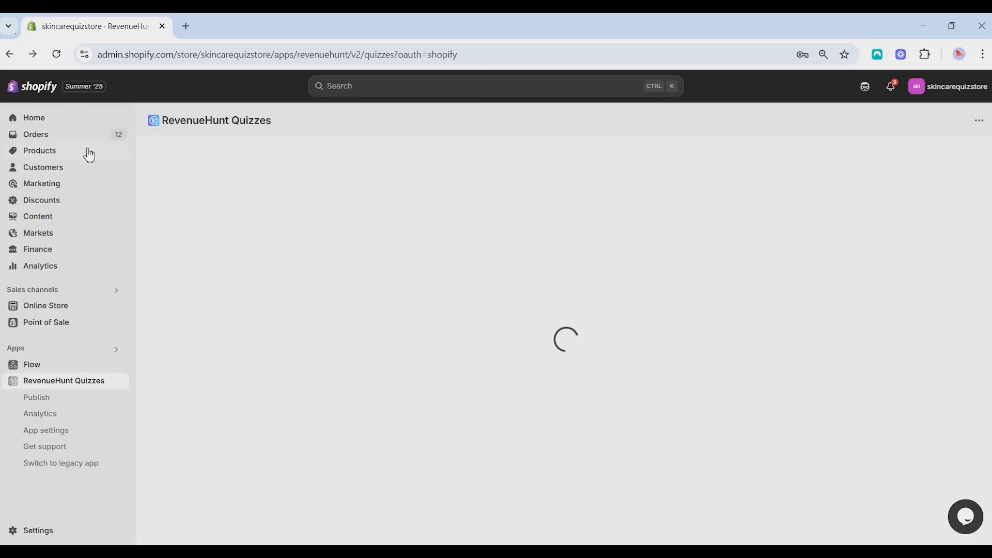
left_click(78, 171)
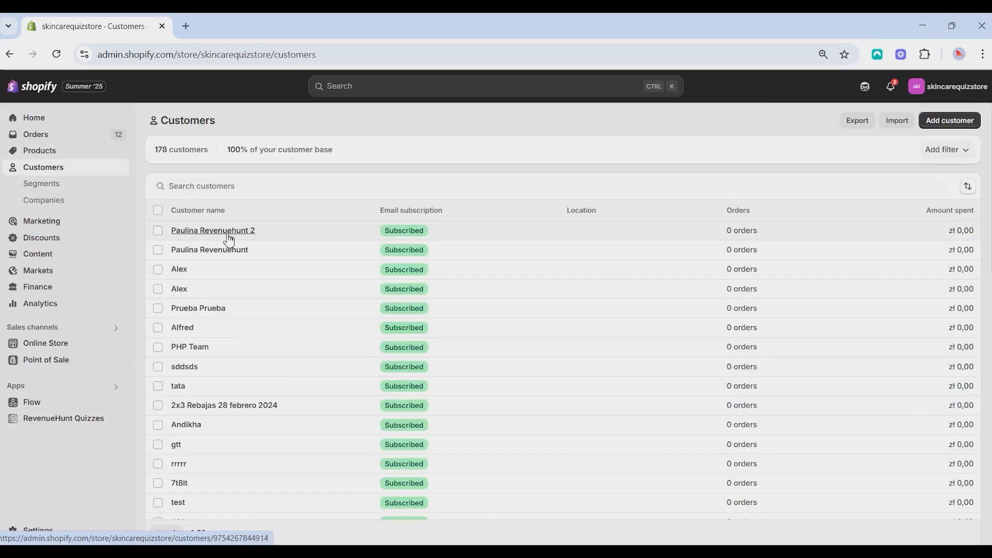
left_click(229, 239)
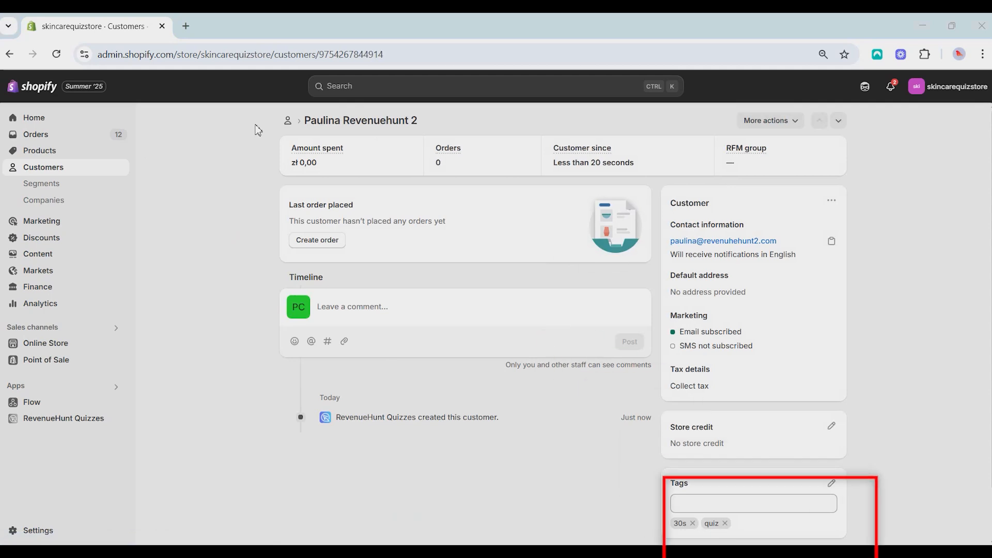
scroll(764, 352, "down", 1)
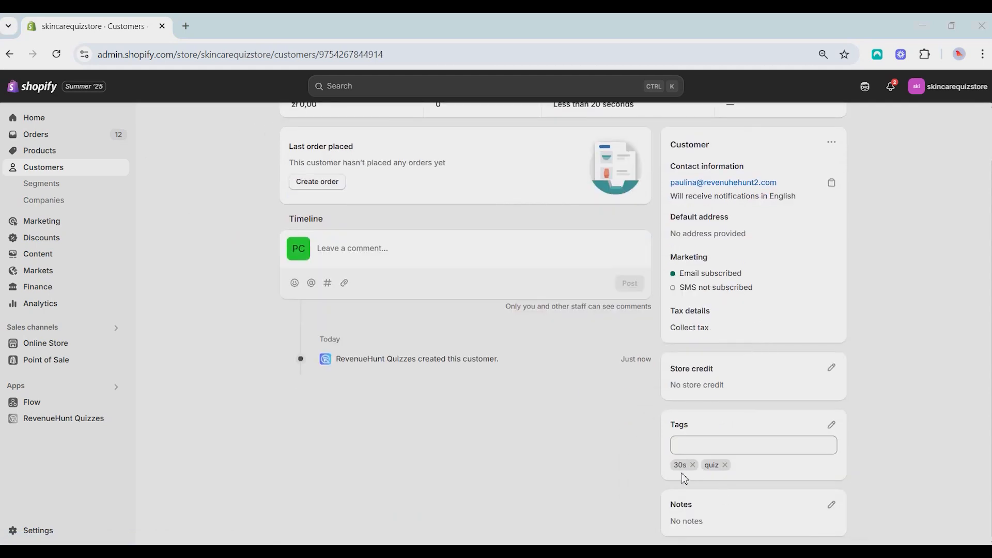
scroll(517, 456, "up", 1)
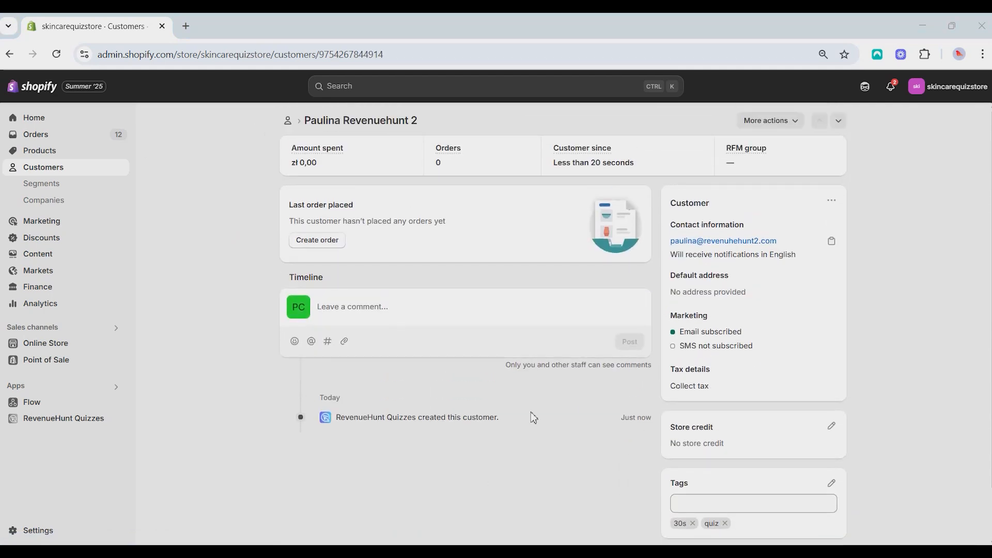
scroll(724, 480, "down", 1)
scroll(651, 478, "up", 1)
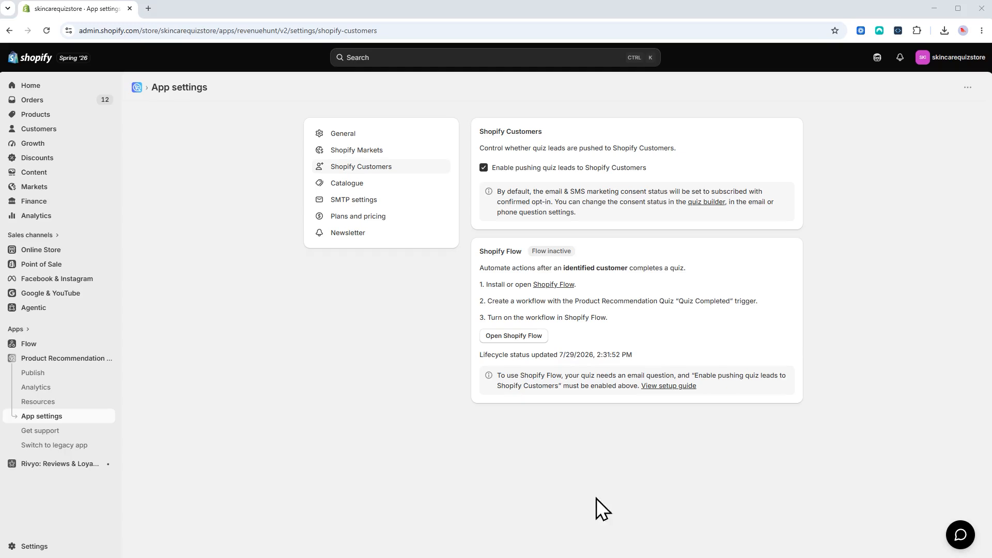
Step: Launch Shopify Flow from the quiz app's Shopify Customers settings
left_click(513, 337)
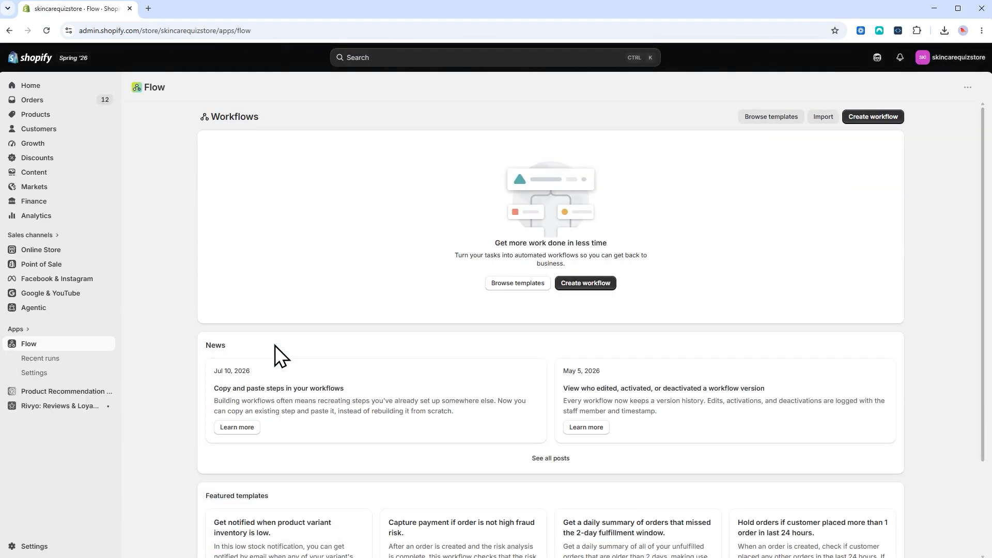
Step: Create a new workflow triggered by the Product Recommendation Quiz's Quiz Completed event
left_click(586, 284)
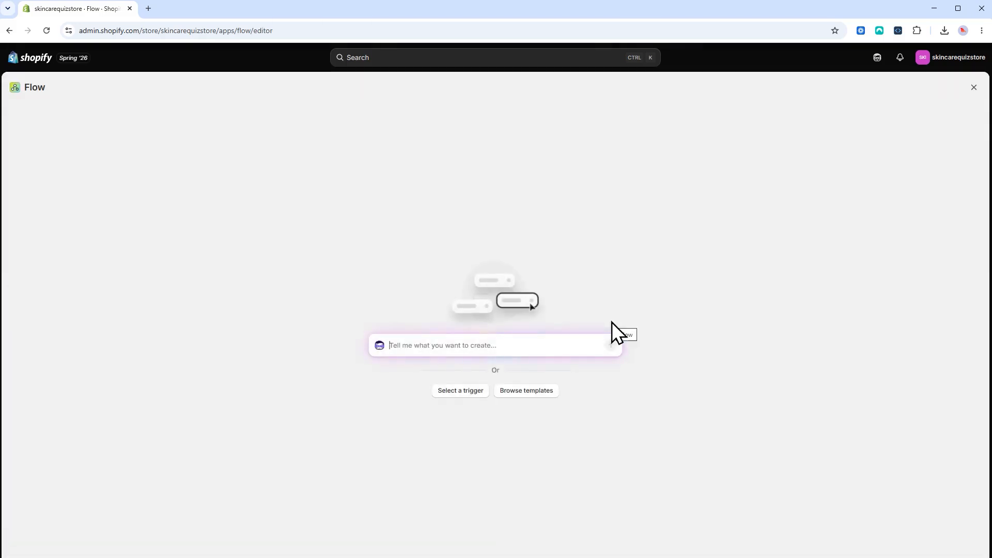
left_click(445, 396)
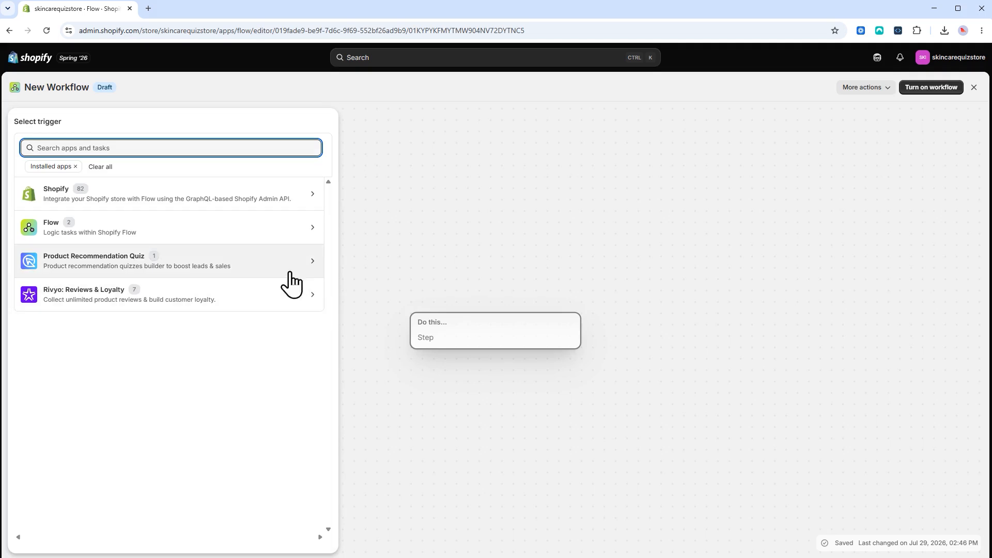
left_click(250, 265)
left_click(158, 226)
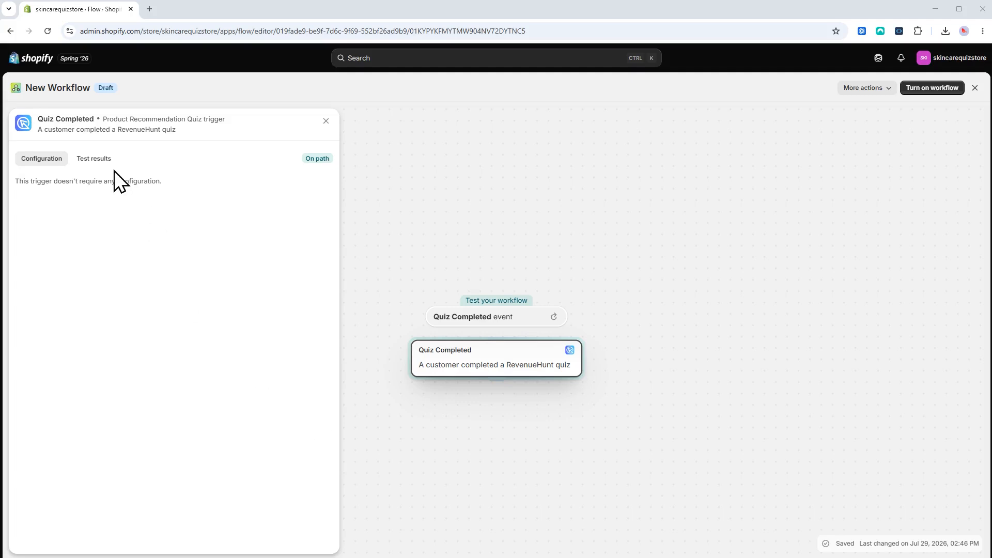
left_click(103, 162)
left_click_drag(37, 288, 152, 376)
left_click(152, 390)
mouse_move(337, 181)
left_mouse_down()
mouse_move(310, 538)
mouse_move(346, 172)
left_mouse_up()
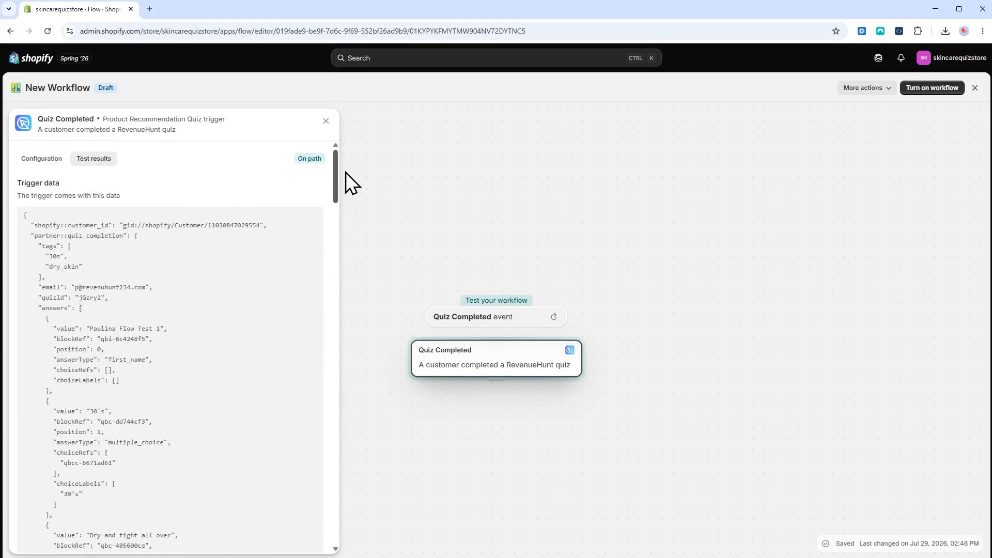
left_click(51, 161)
left_click(494, 382)
left_click(470, 429)
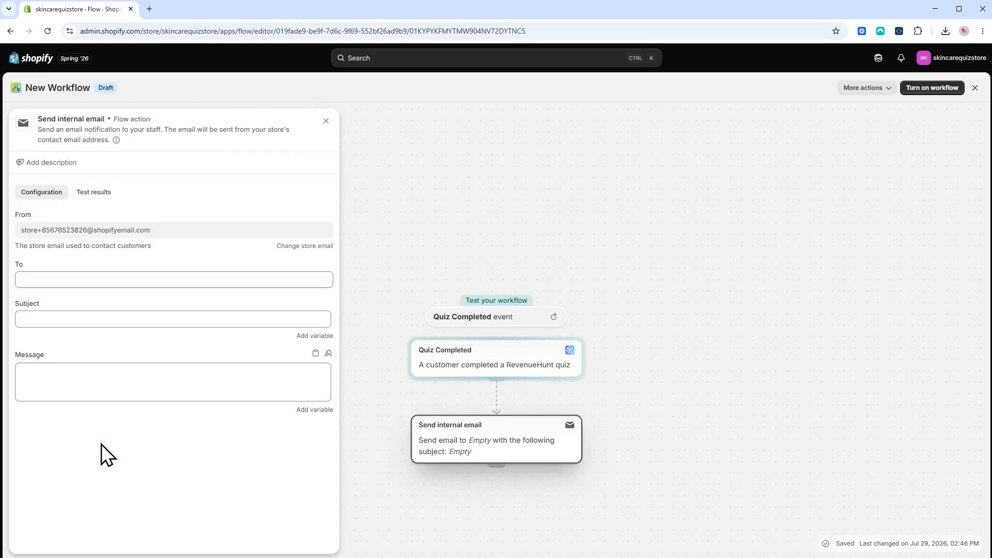
left_click(315, 346)
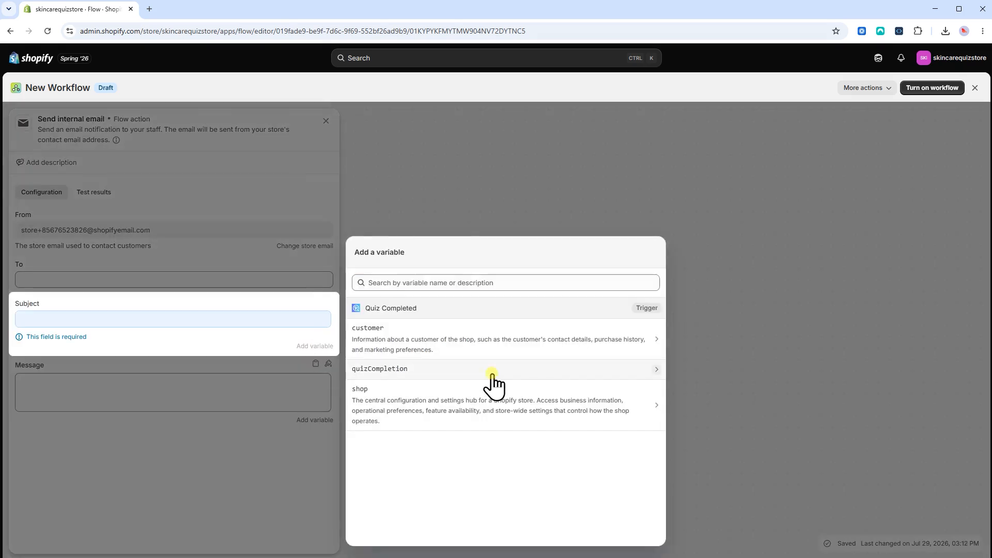
left_click(493, 374)
scroll(496, 445, "down", 5)
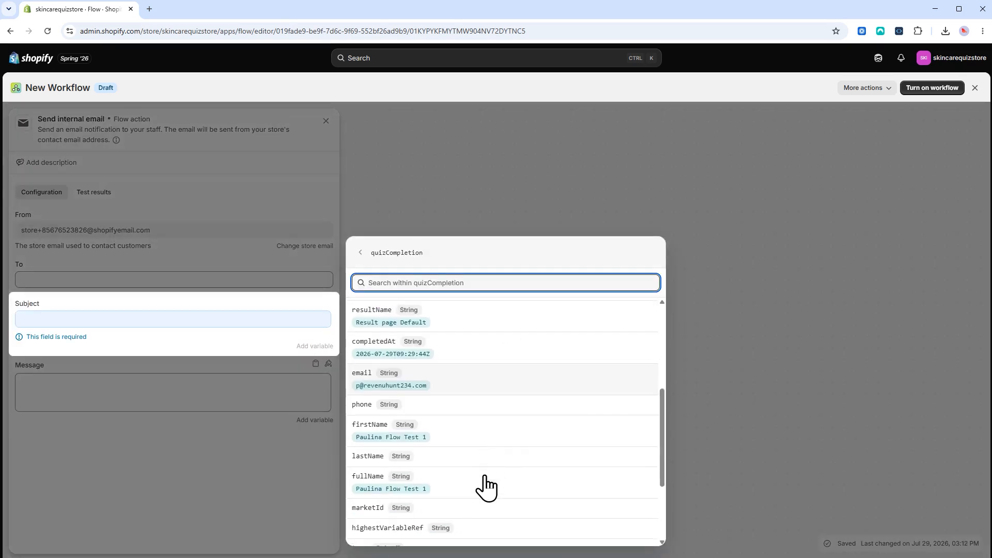
scroll(486, 488, "down", 3)
left_click(491, 452)
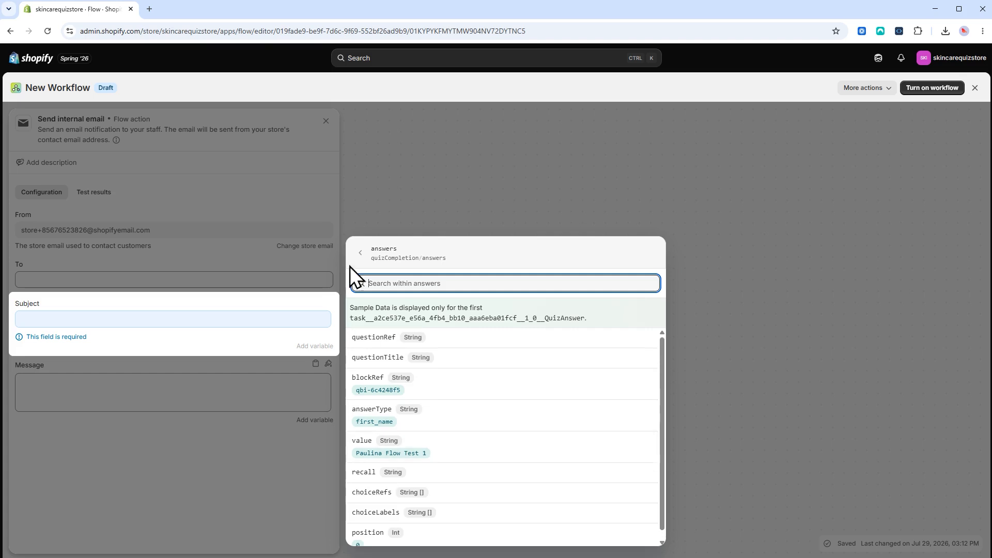
left_click(360, 253)
scroll(436, 476, "down", 5)
left_click(436, 475)
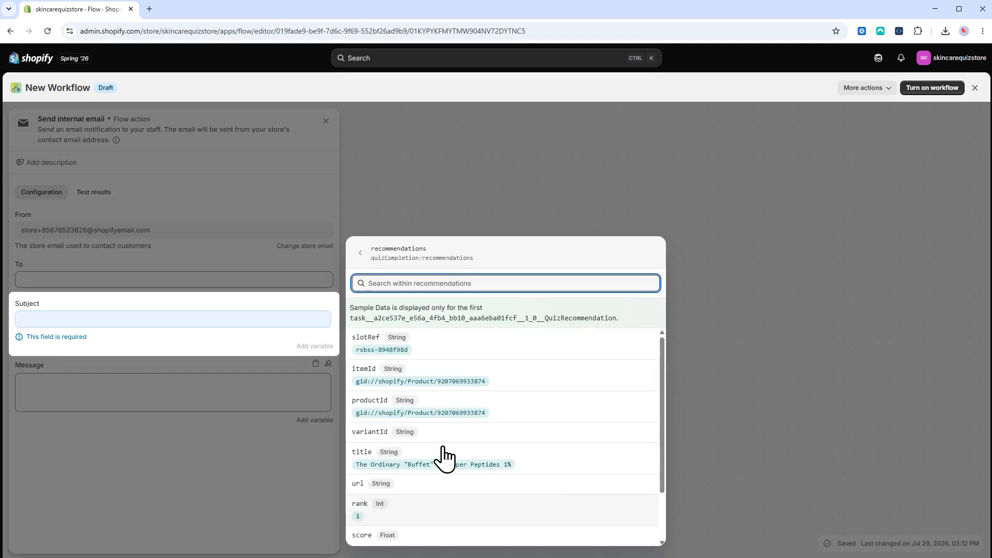
left_click(360, 252)
scroll(442, 416, "down", 5)
left_click(444, 492)
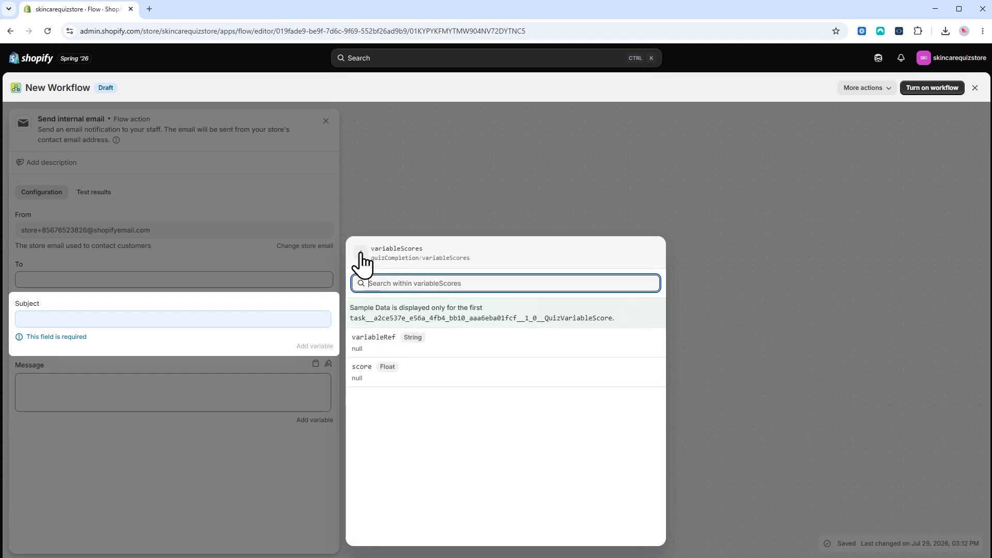
left_click(360, 252)
scroll(491, 517, "up", 10)
left_click(360, 253)
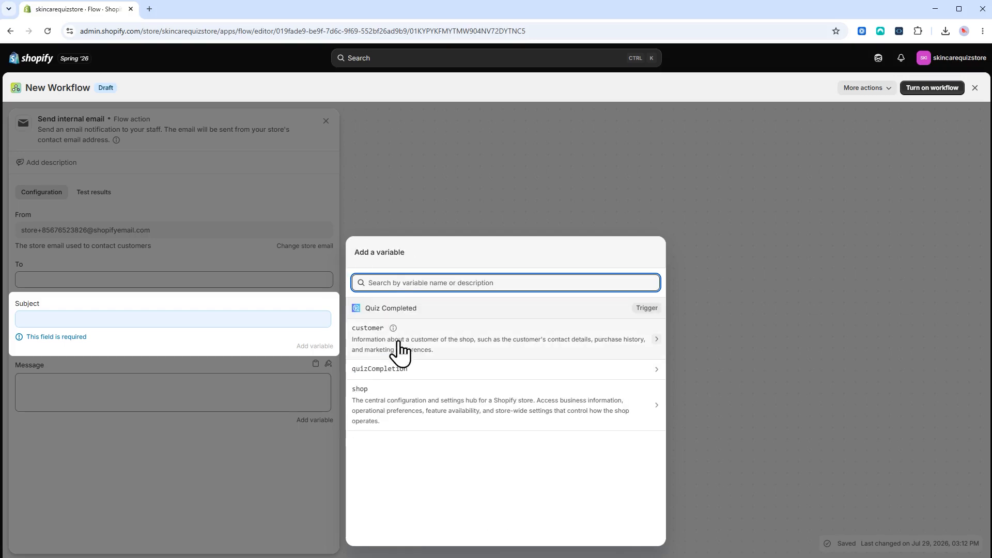
left_click(401, 369)
left_click(414, 407)
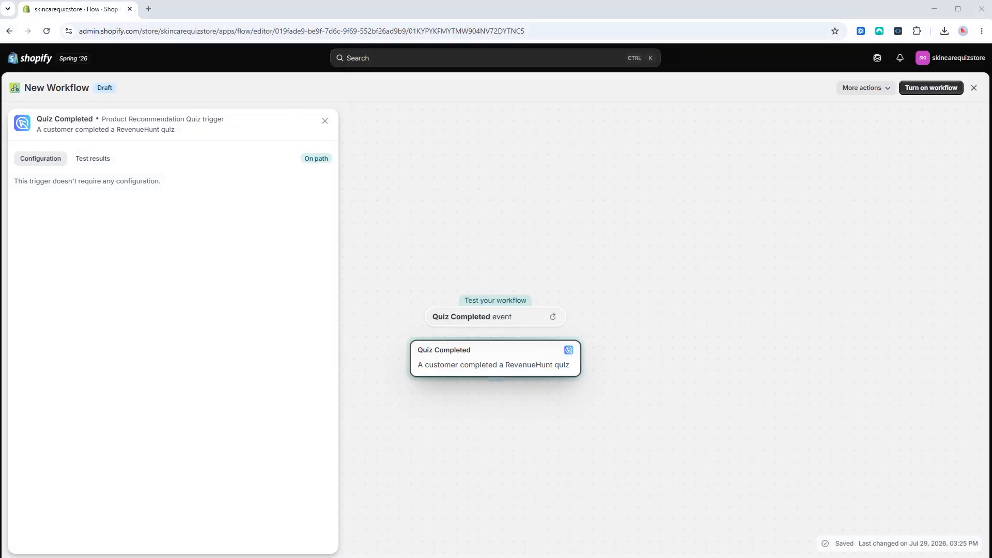
Step: Add a Send internal email action after the Quiz Completed trigger
key("Escape")
left_click(459, 430)
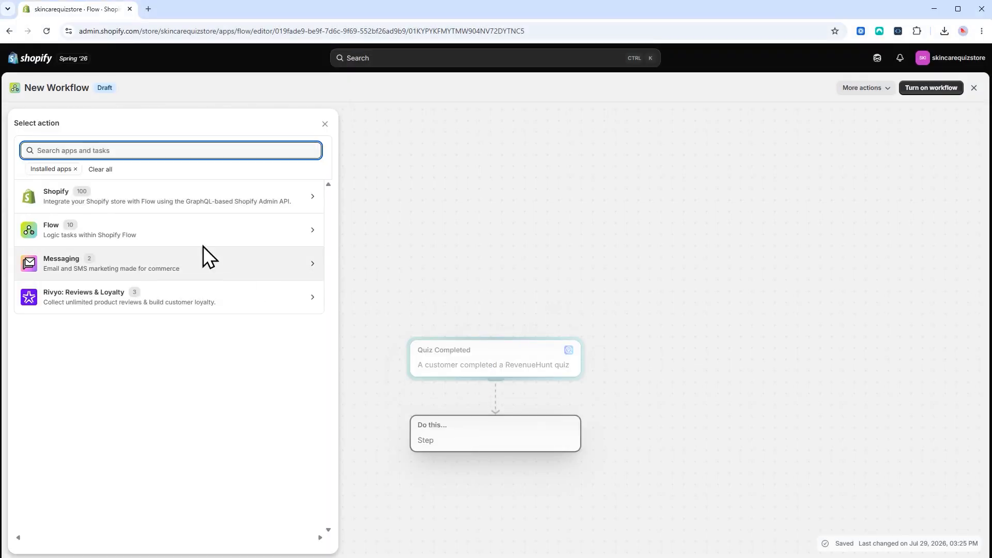
left_click(203, 235)
left_click(81, 445)
left_click(457, 454)
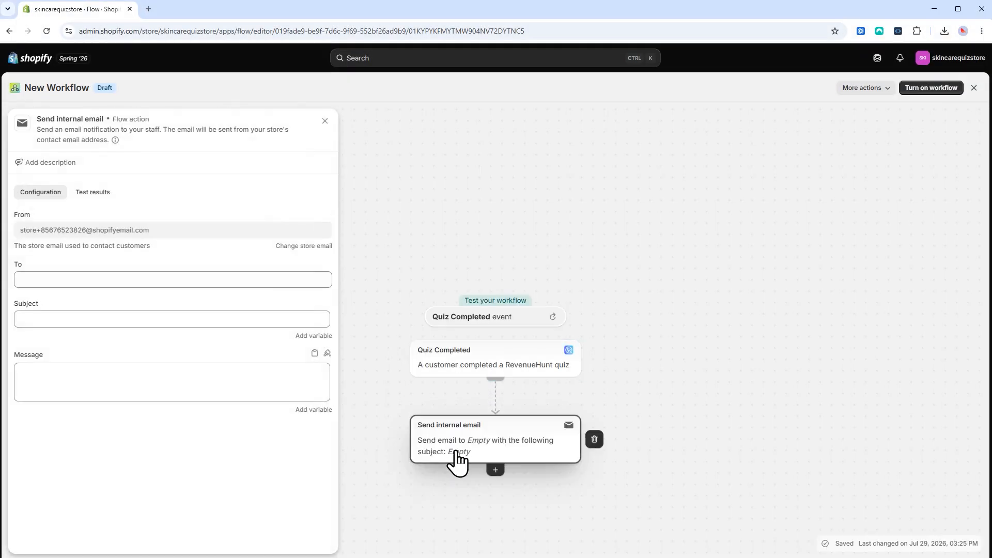
Step: Fix the typo in the recipient's team address and start the subject with 'Quiz completed by'
left_click(91, 279)
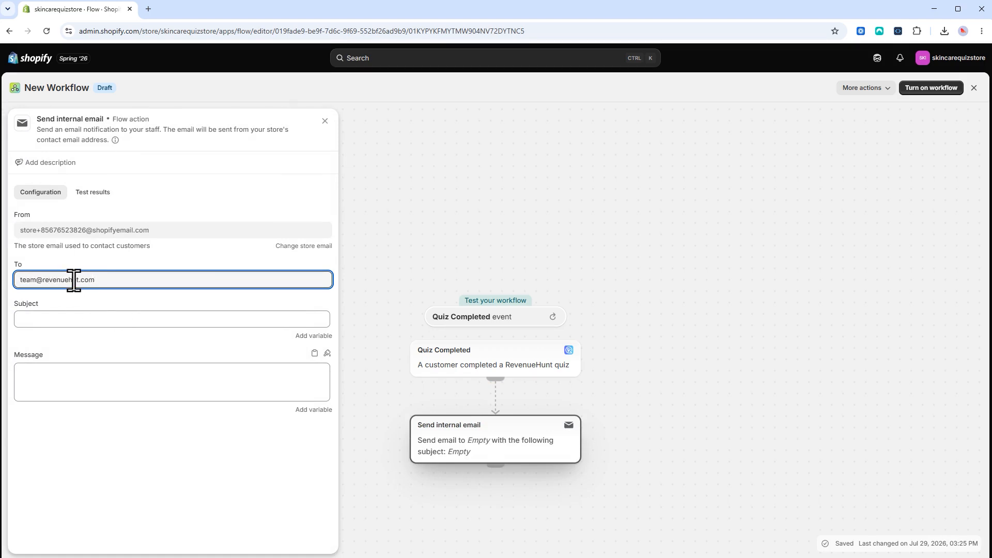
type("u")
left_click(83, 320)
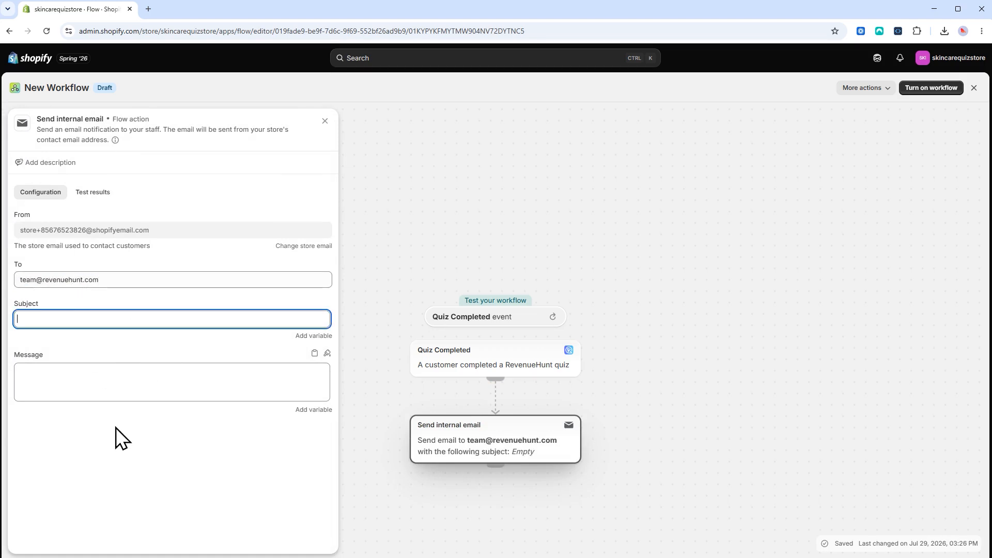
type("Quiz complete")
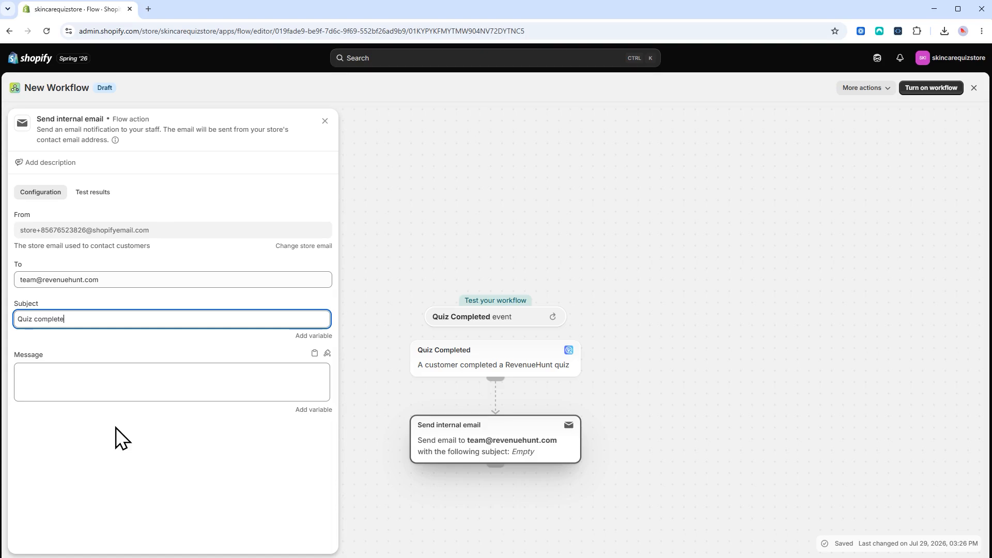
type("d by")
Step: Fill the email subject with the taker's firstName and the quizName, separated by '|'
left_click(314, 335)
left_click(381, 369)
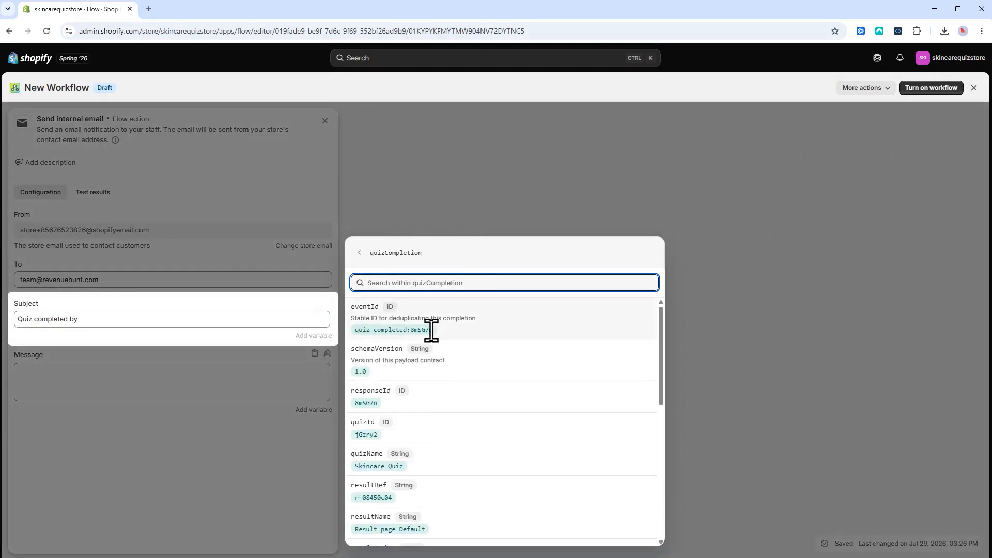
scroll(444, 378, "down", 5)
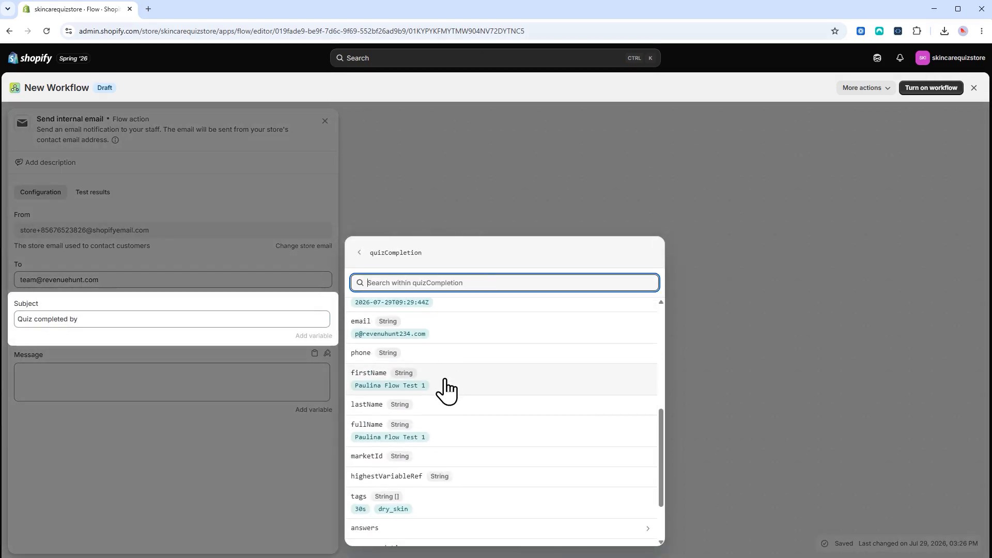
left_click(445, 390)
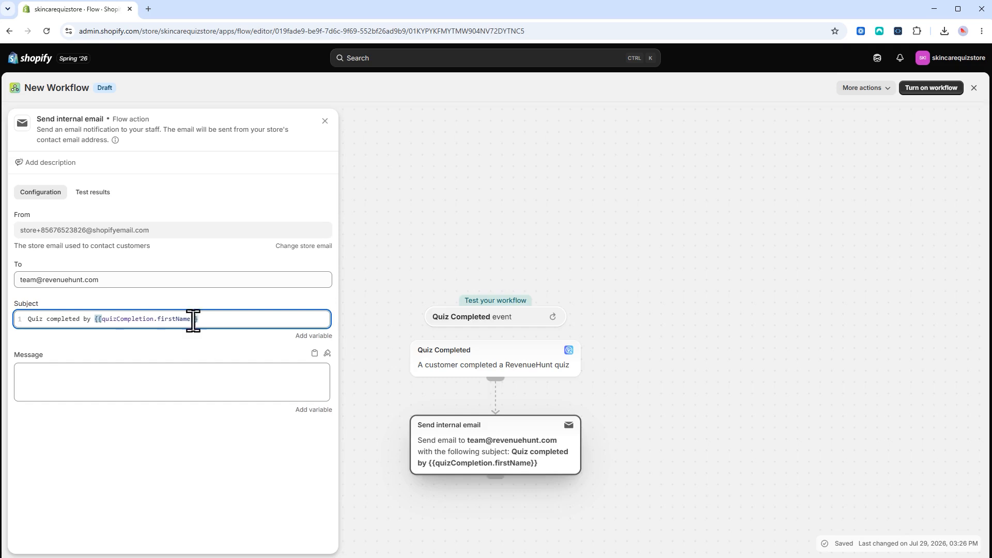
type("|")
left_click(314, 336)
left_click(395, 373)
left_click(401, 443)
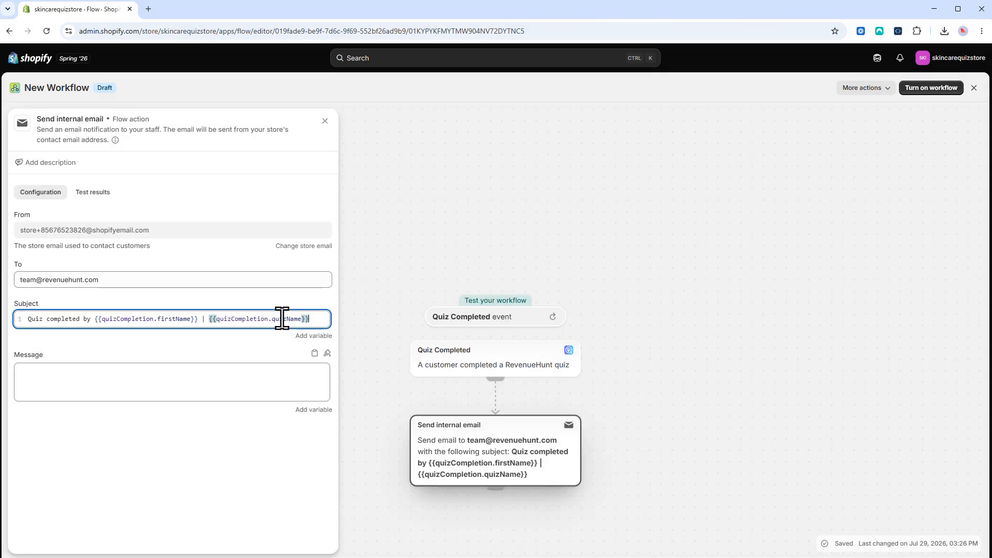
Step: Begin the message with text using the quizName, the taker's firstName and a shop detail
left_click(202, 379)
type("Quiz")
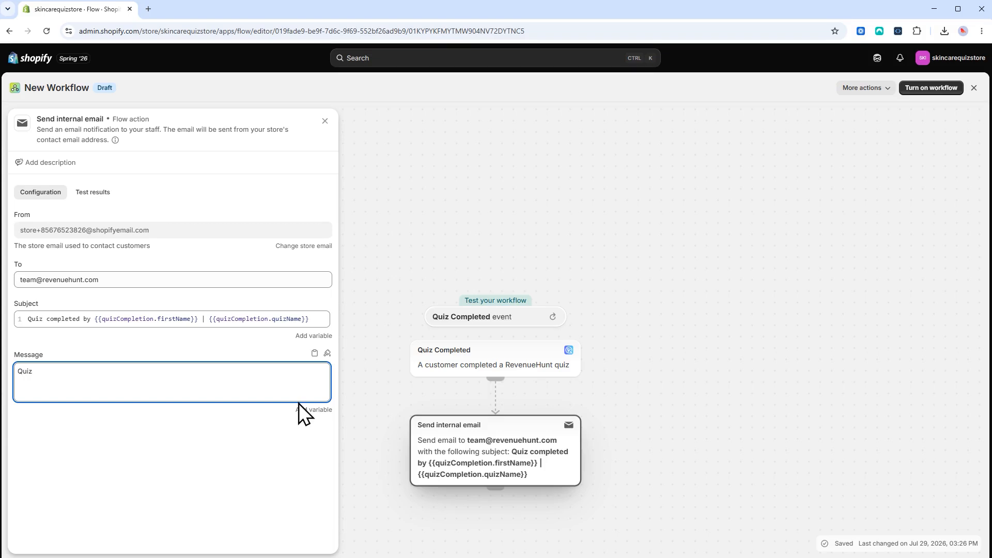
left_click(313, 410)
left_click(410, 443)
type("completed by")
left_click(314, 410)
left_click(391, 331)
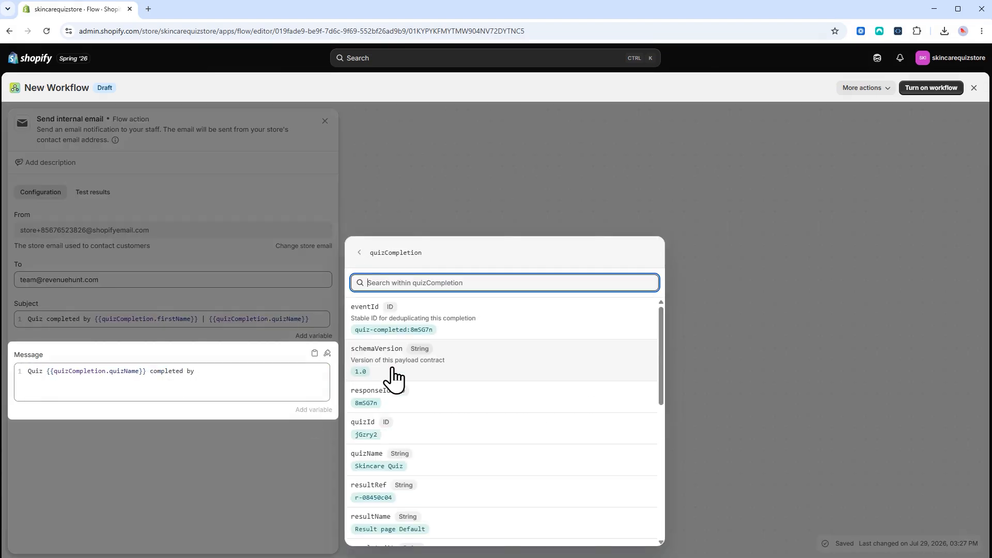
scroll(413, 373, "down", 3)
left_click(411, 481)
left_click(314, 410)
left_click(403, 378)
left_click(405, 387)
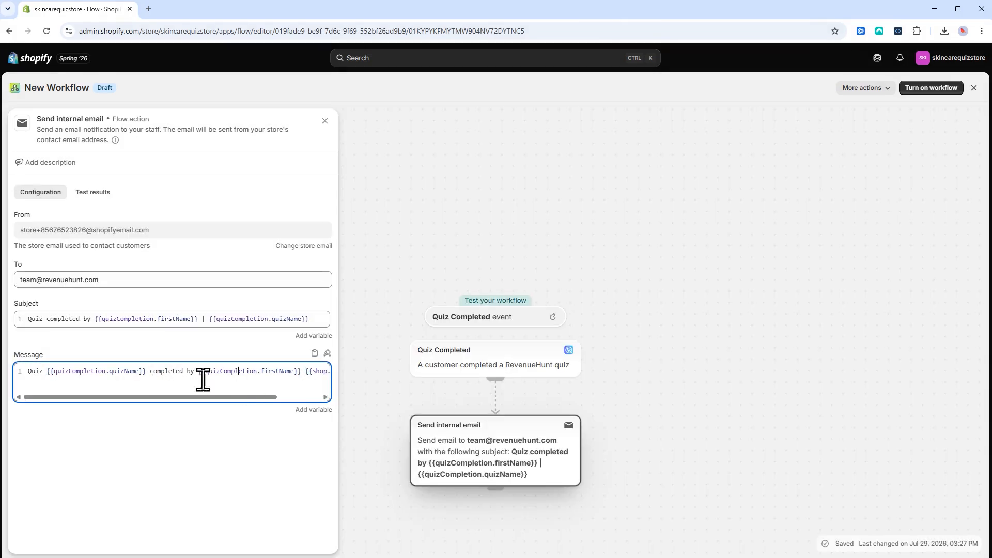
Step: Add a 'Recommended products:' heading followed by a loop listing each recommended product's title
key("Return")
key("Return")
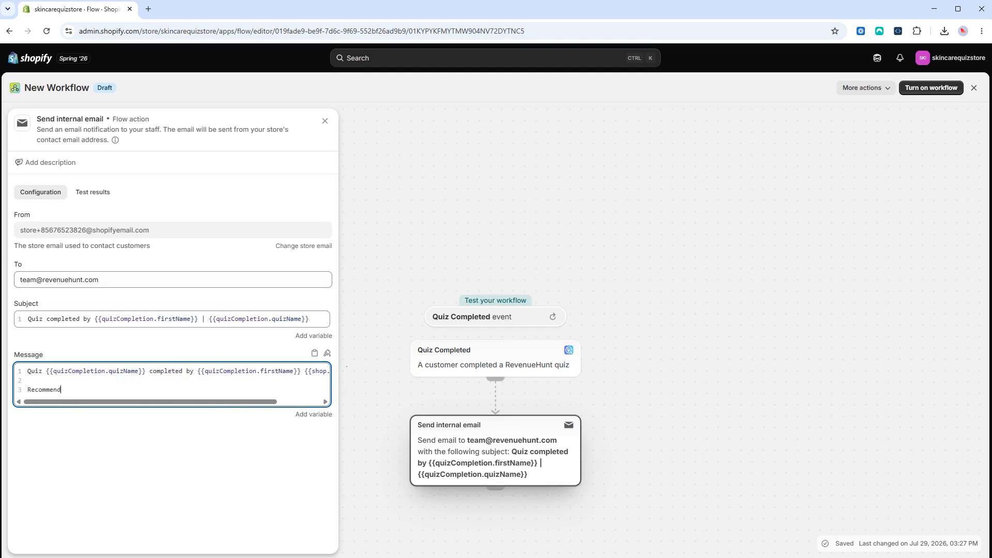
type("Recommended products:")
key("Return")
left_click(313, 423)
left_click(437, 367)
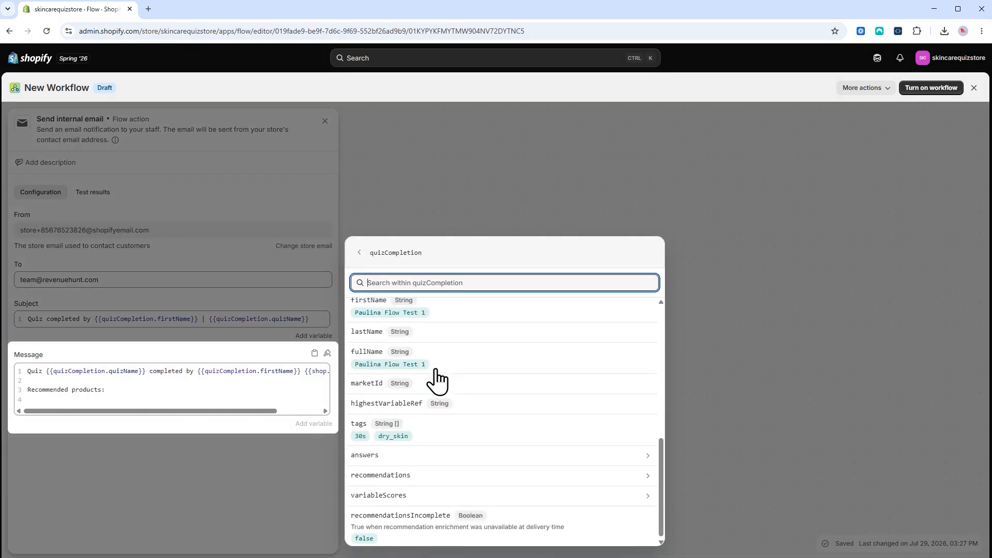
left_click(449, 381)
scroll(449, 408, "down", 2)
scroll(503, 445, "up", 1)
left_click(496, 452)
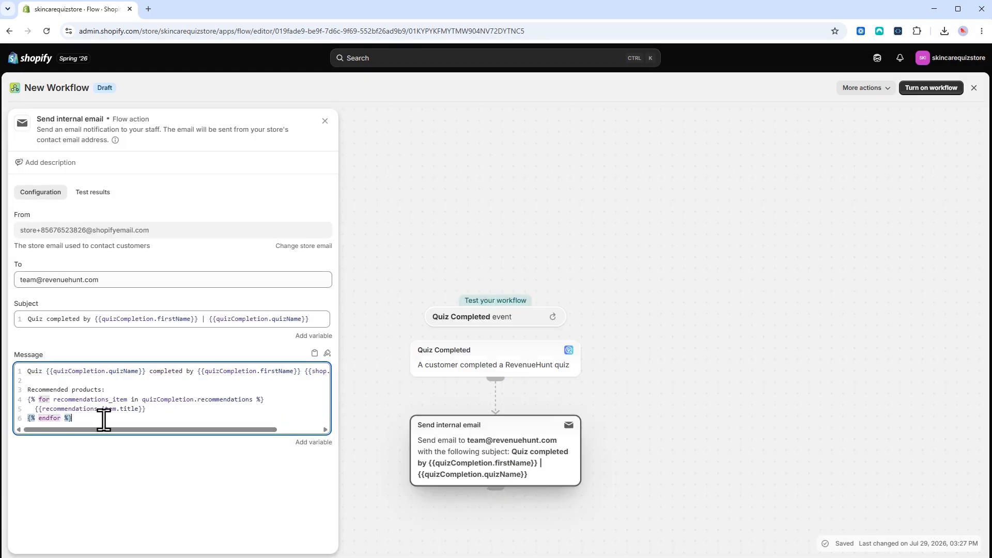
Step: Add each recommended product's price to the message's recommendations list
left_click(314, 442)
left_click(400, 369)
scroll(417, 401, "down", 5)
left_click(413, 480)
scroll(407, 421, "down", 3)
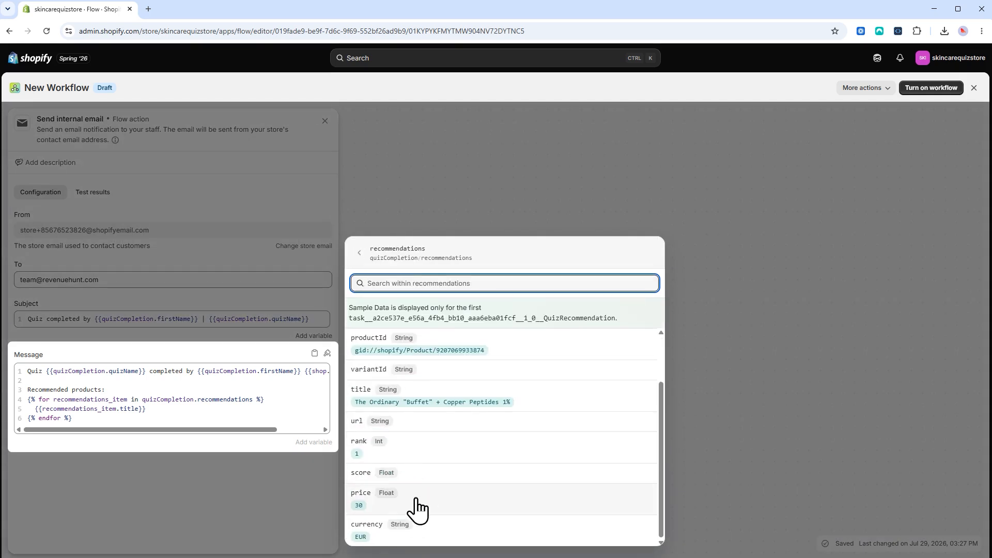
left_click(415, 501)
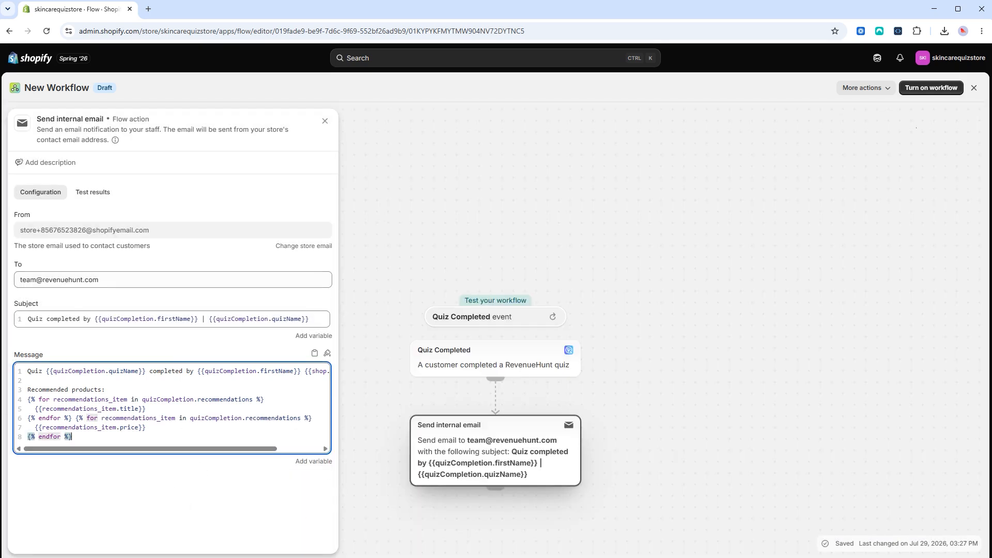
left_click(931, 89)
Step: Turn on the email workflow, then add a Condition after Quiz Completed in a new workflow
left_click(629, 357)
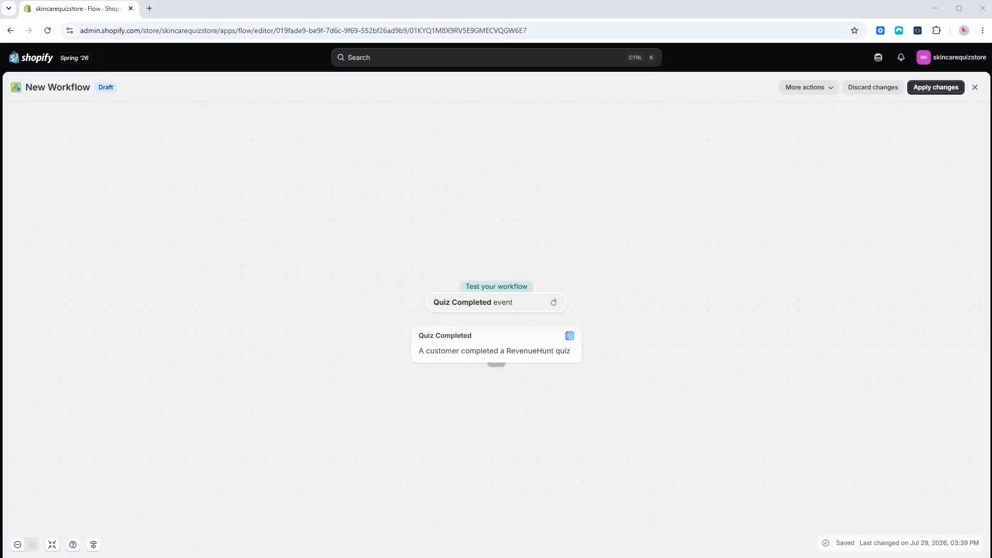
left_click(496, 368)
left_click(508, 417)
Step: Set the condition to quiz completion tags Includes dry_skin
left_click(41, 228)
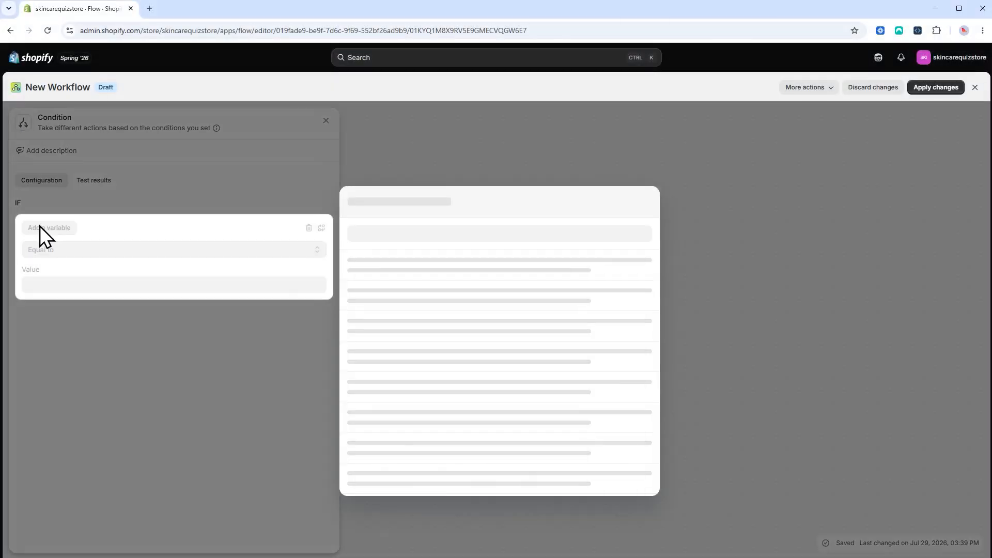
left_click(440, 317)
scroll(423, 336, "down", 5)
left_click(429, 382)
left_click(86, 283)
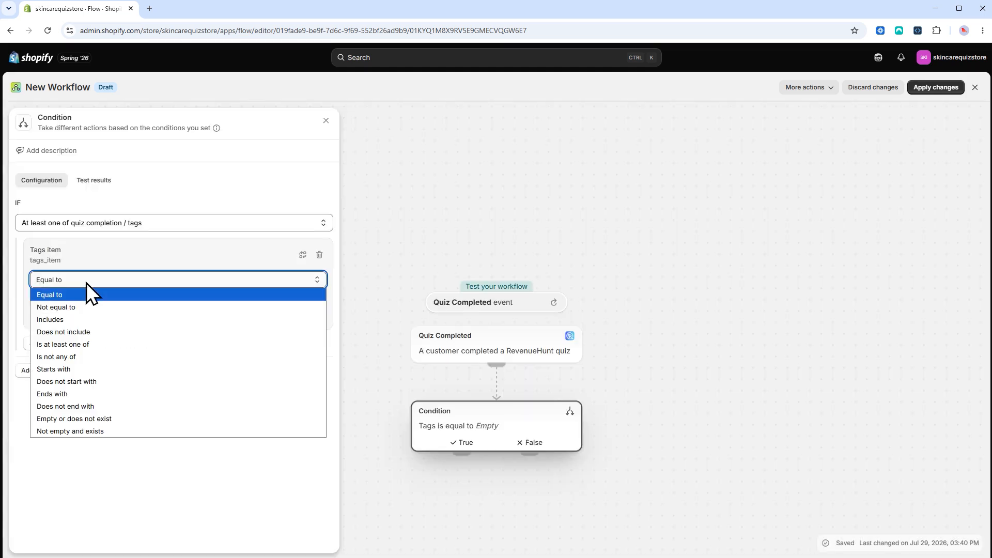
left_click(73, 320)
left_click(77, 315)
type("c")
key("BackSpace")
type("dry_skin")
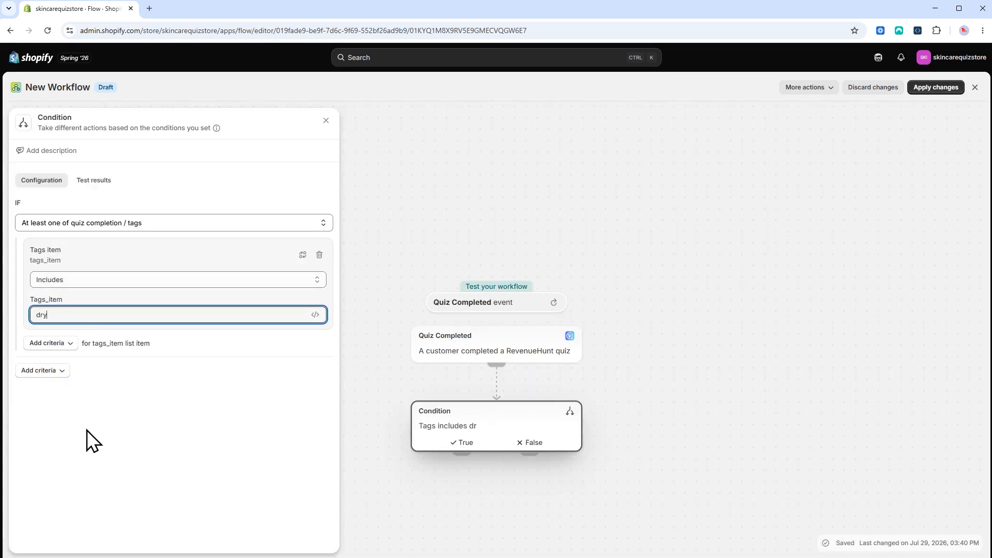
left_click(55, 419)
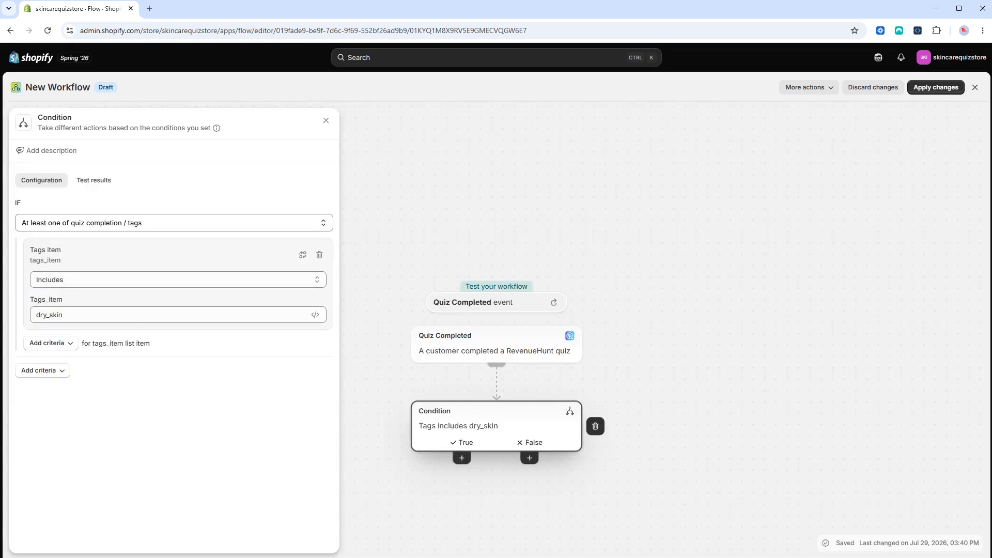
Step: Add a Messaging 'Send marketing email' action under both the True and False branches
left_click(461, 458)
left_click(368, 505)
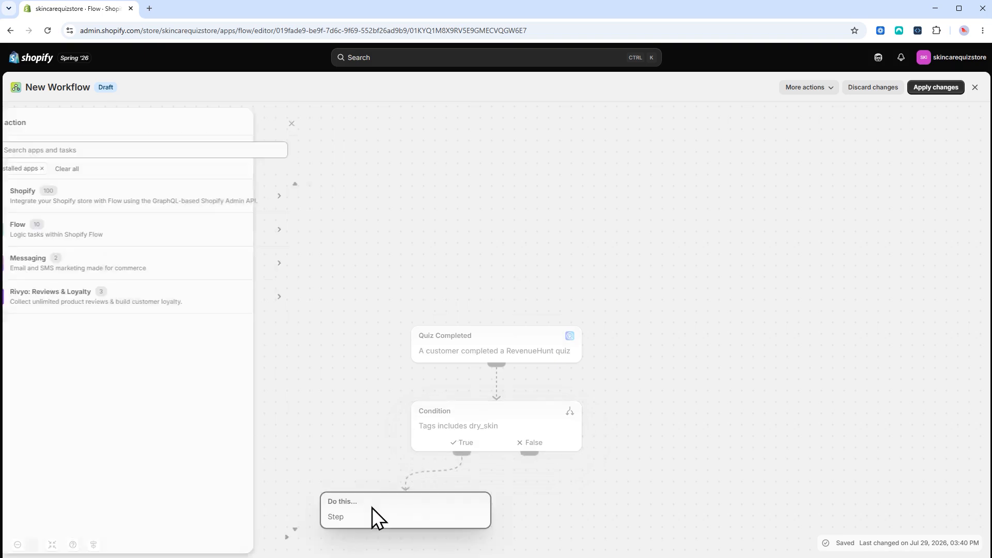
left_click(190, 265)
left_click(172, 269)
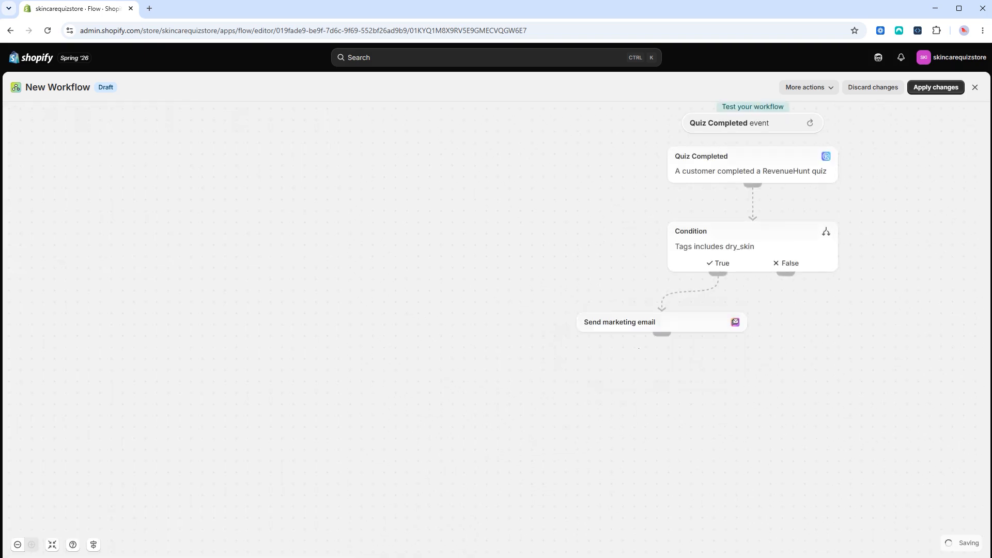
left_click(786, 277)
left_click(815, 326)
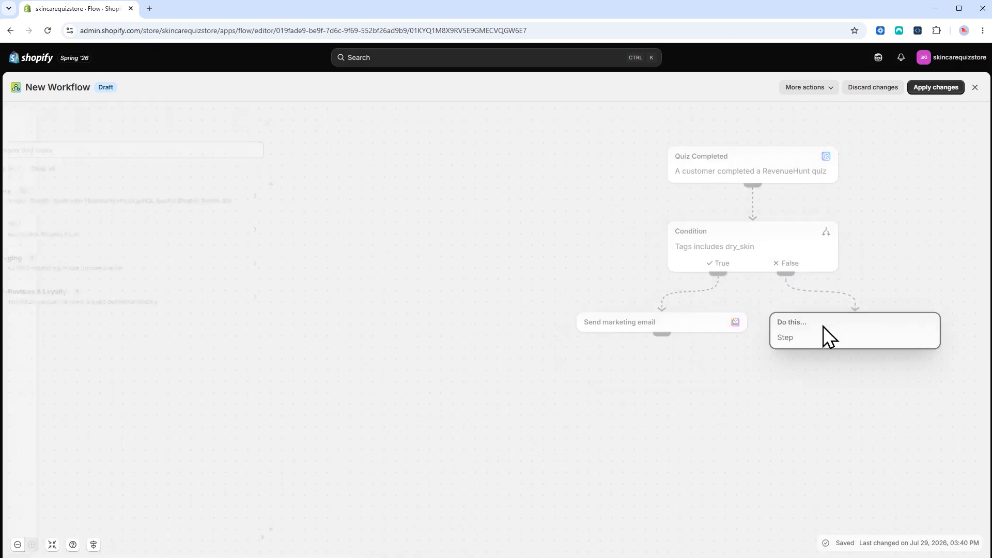
left_click(157, 266)
left_click(107, 261)
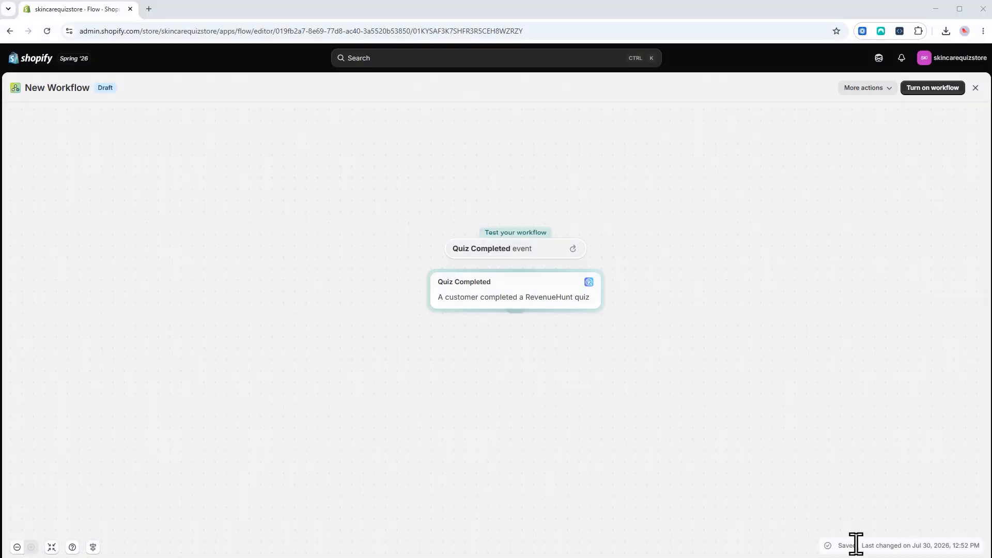
Step: Browse the Flow logic, Messaging and Shopify action lists for a step after Quiz Completed
left_click(515, 313)
left_click(515, 316)
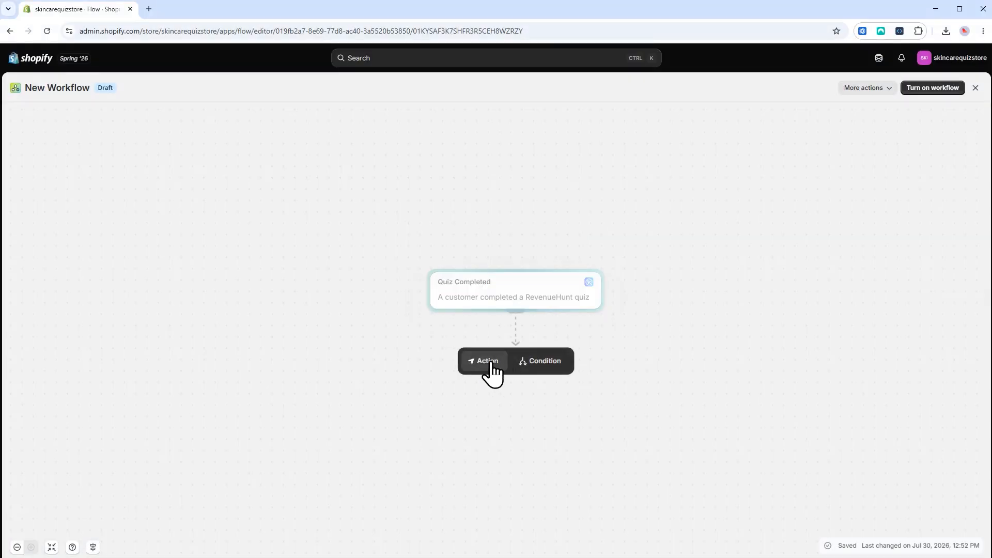
left_click(488, 364)
left_click(297, 228)
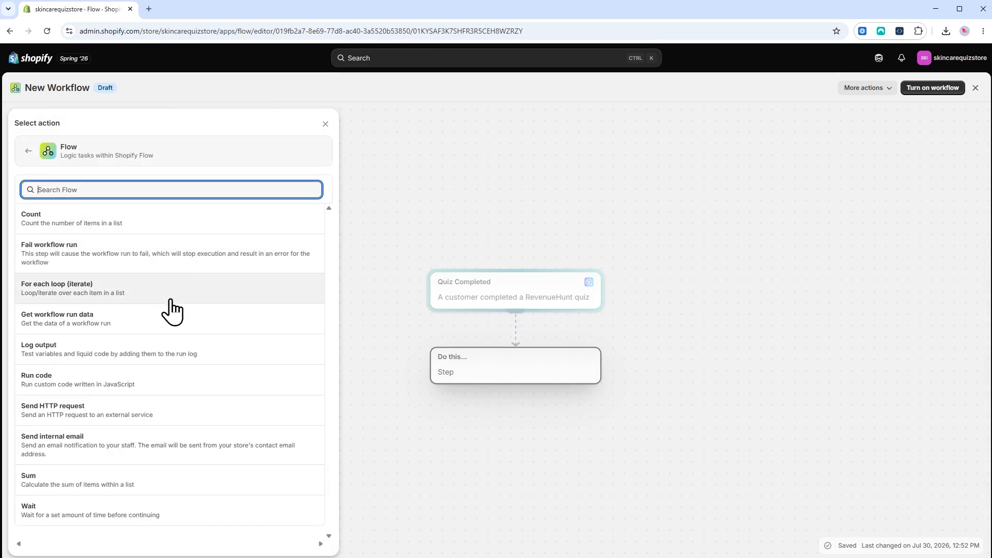
left_click(29, 155)
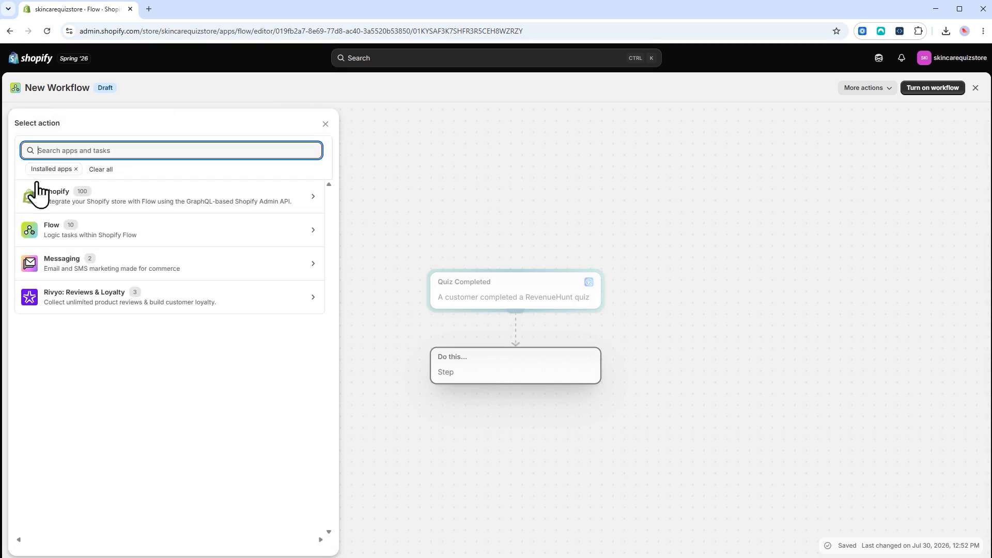
left_click(191, 262)
left_click(27, 151)
left_click(253, 196)
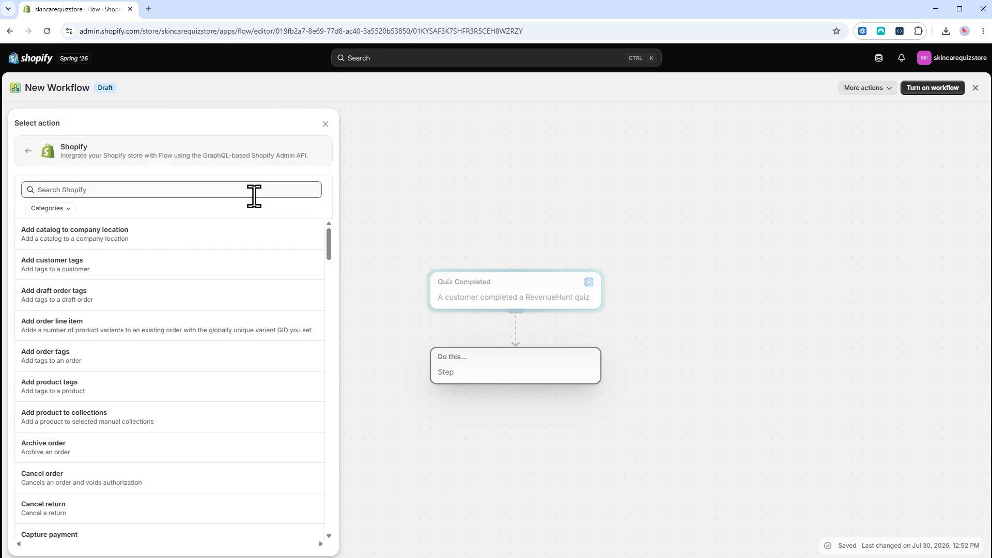
scroll(220, 385, "down", 3)
scroll(187, 463, "down", 20)
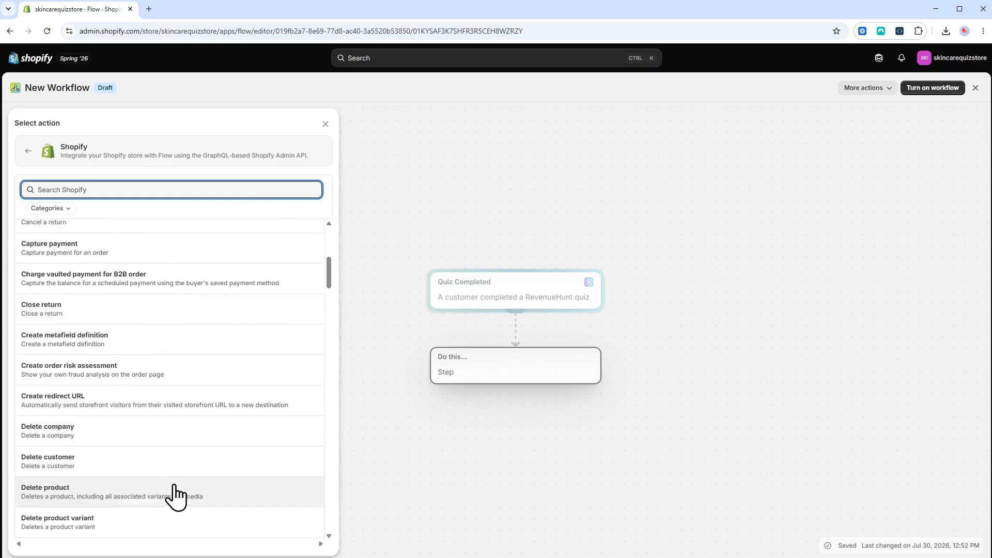
scroll(121, 436, "down", 15)
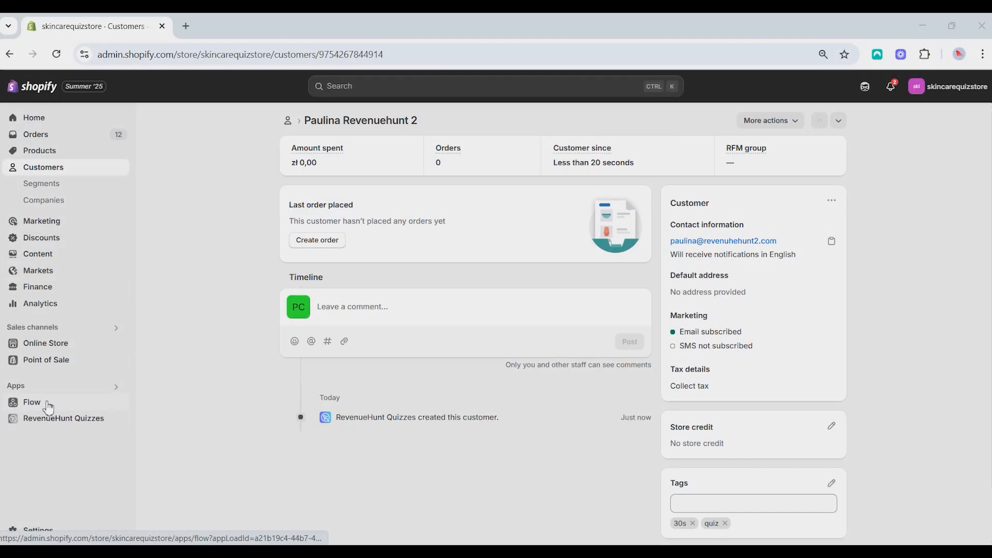
Step: Create a new workflow with Shopify's Customer created trigger, found by searching 'customer crea'
left_click(49, 401)
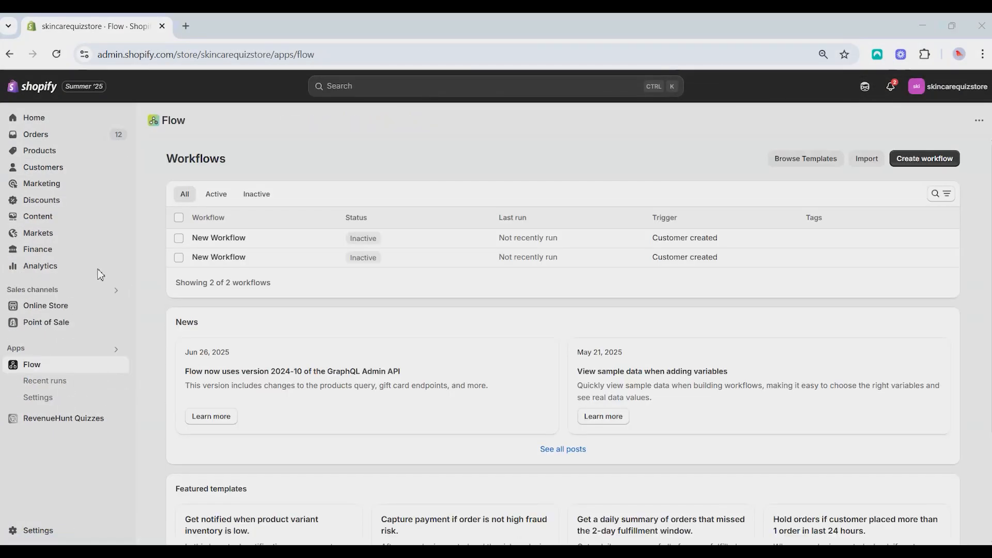
left_click(925, 160)
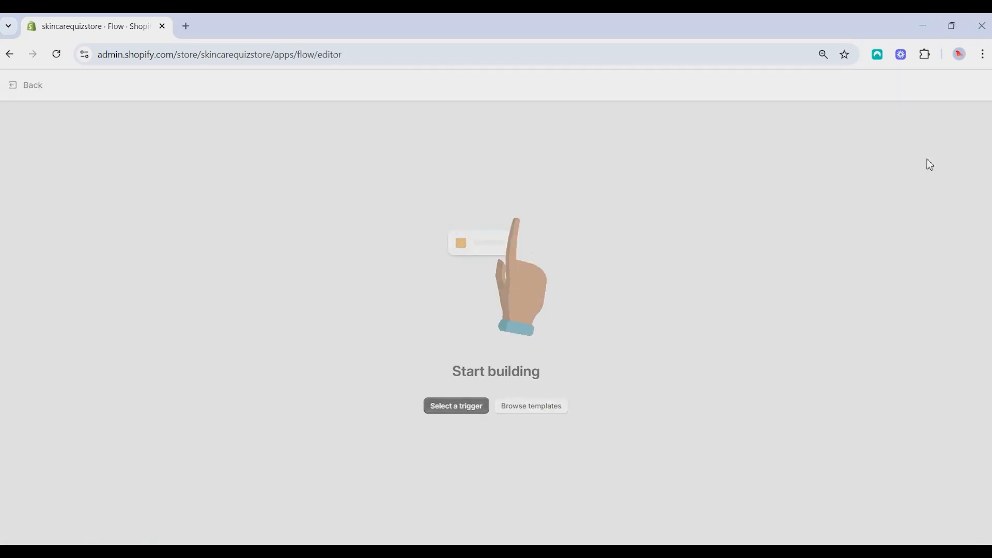
left_click(470, 409)
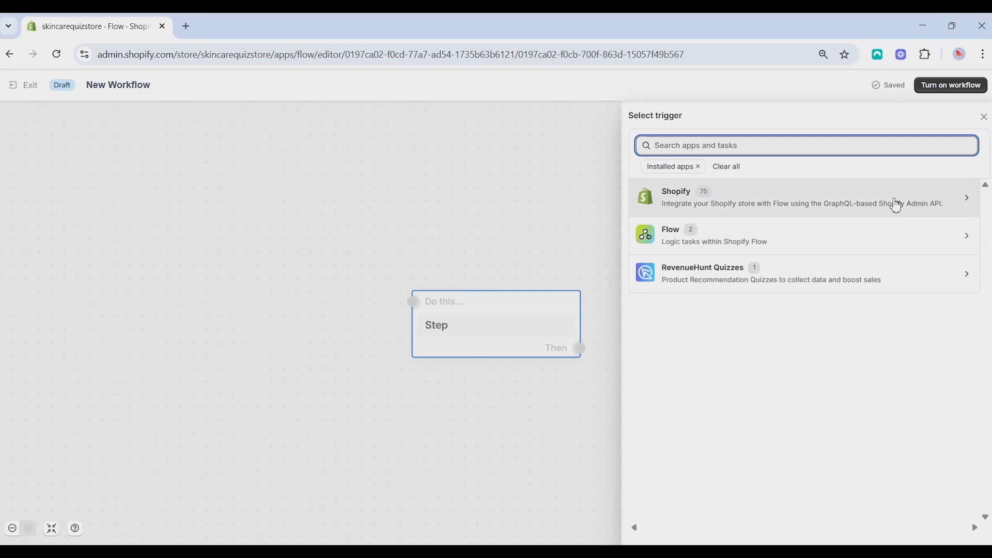
left_click(907, 211)
scroll(709, 248, "down", 2)
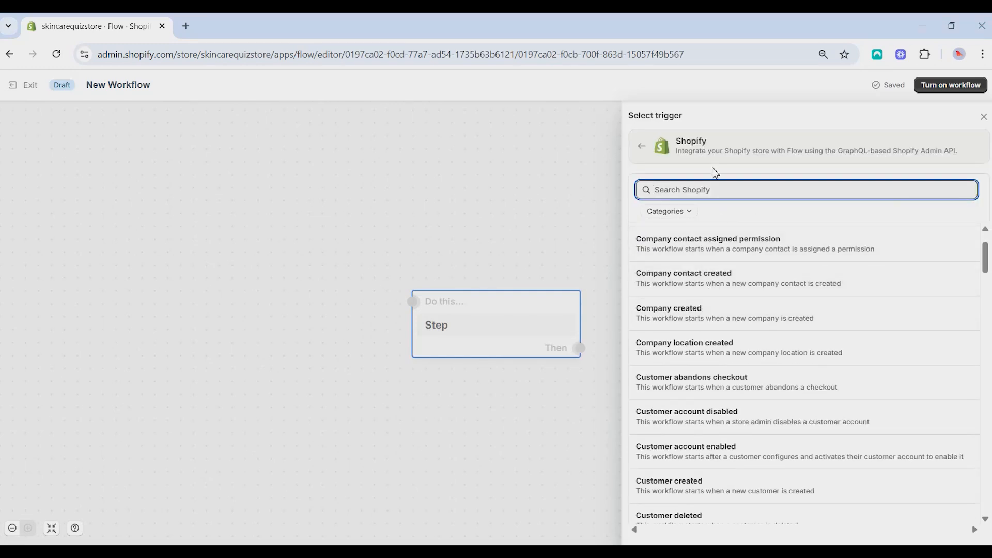
left_click(718, 192)
type("customer crea")
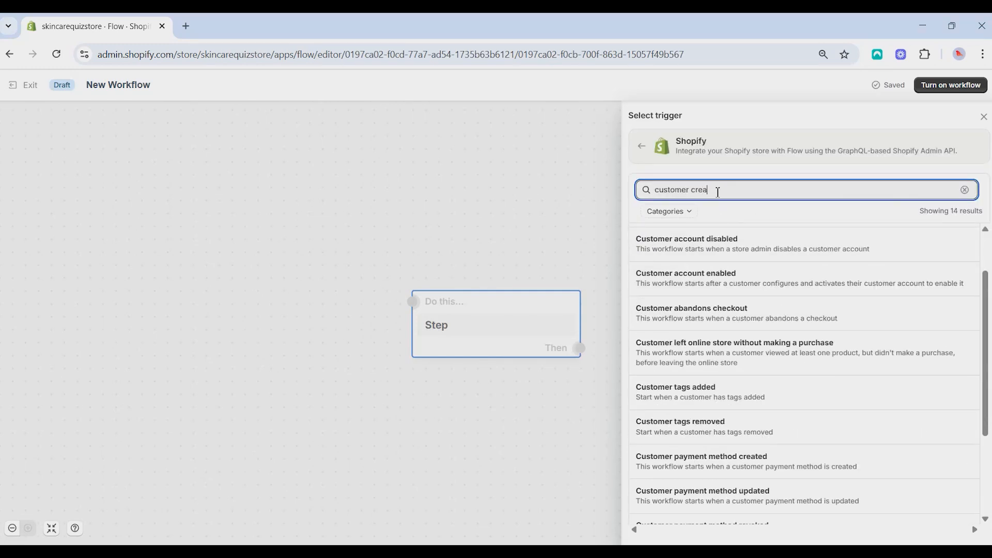
scroll(744, 326, "down", 3)
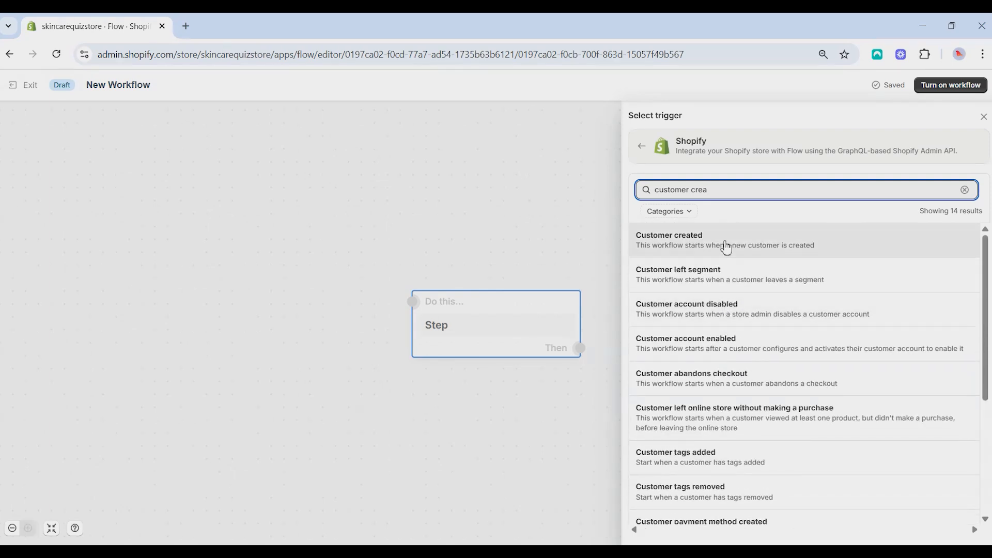
left_click(723, 247)
left_click_drag(500, 310, 296, 184)
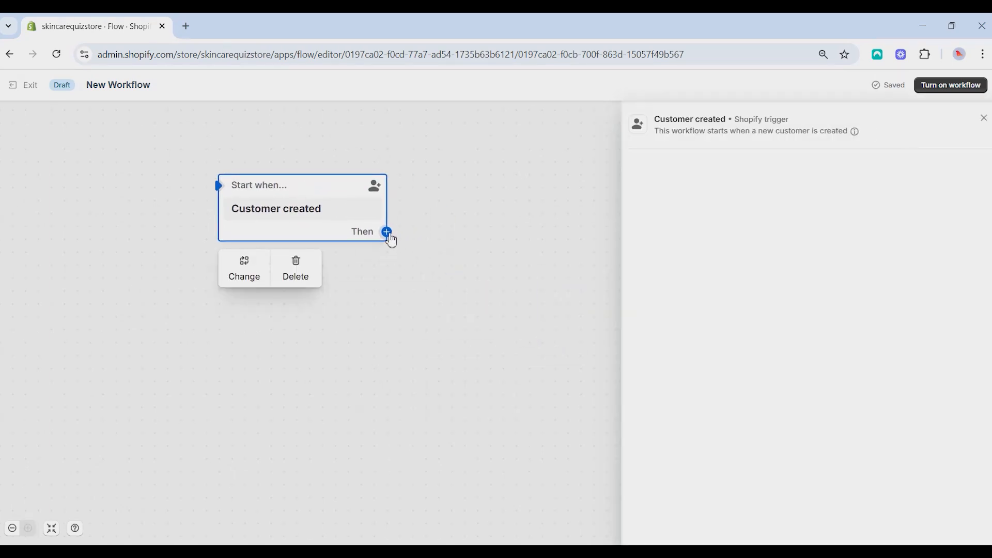
Step: Add a condition after the trigger checking whether the customer's tags include quiz
left_click(387, 233)
left_click(423, 238)
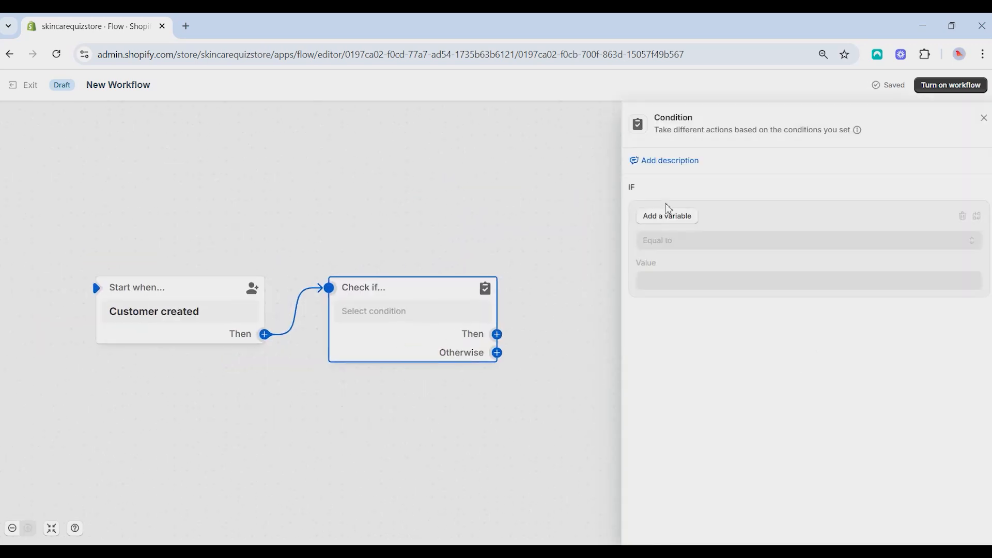
left_click(685, 222)
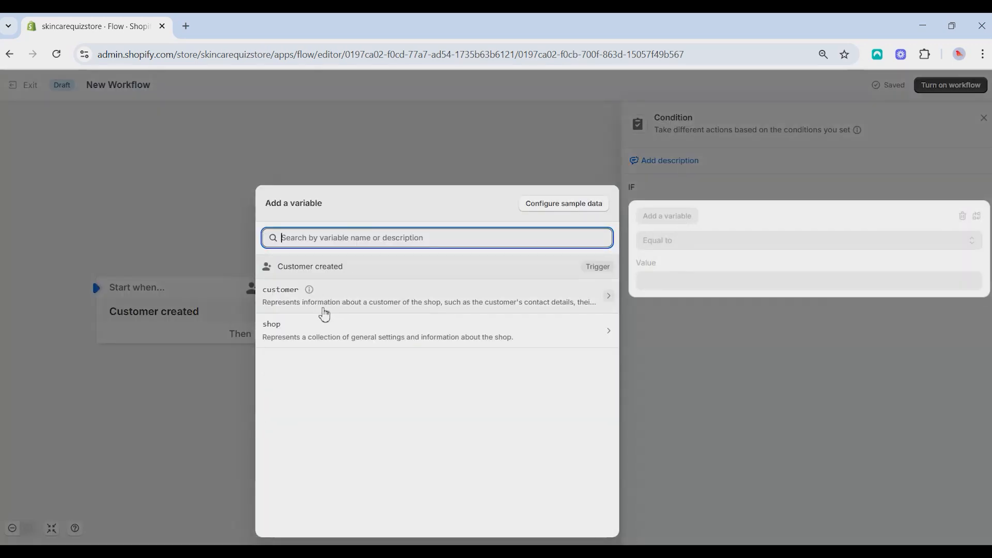
left_click(325, 304)
left_click(345, 241)
type("ta")
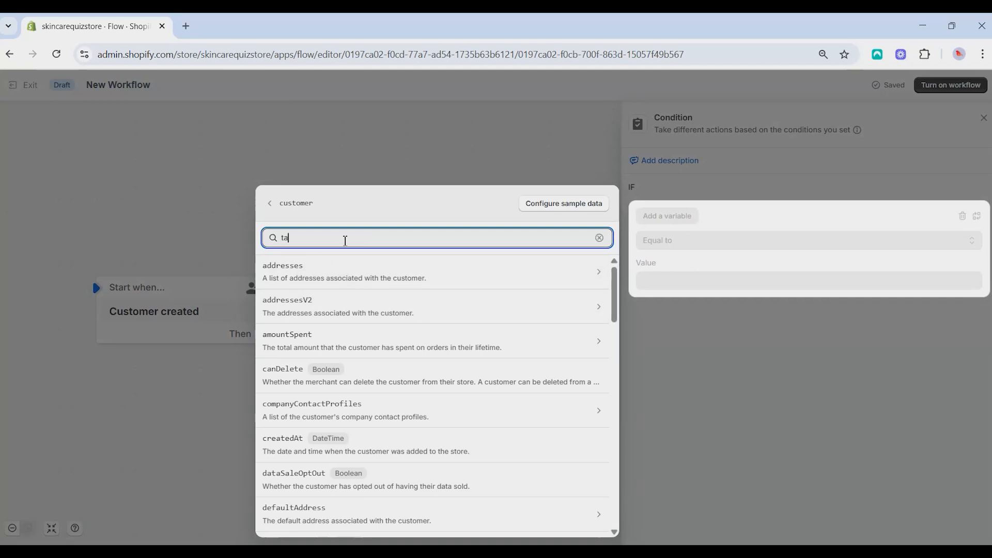
type("g")
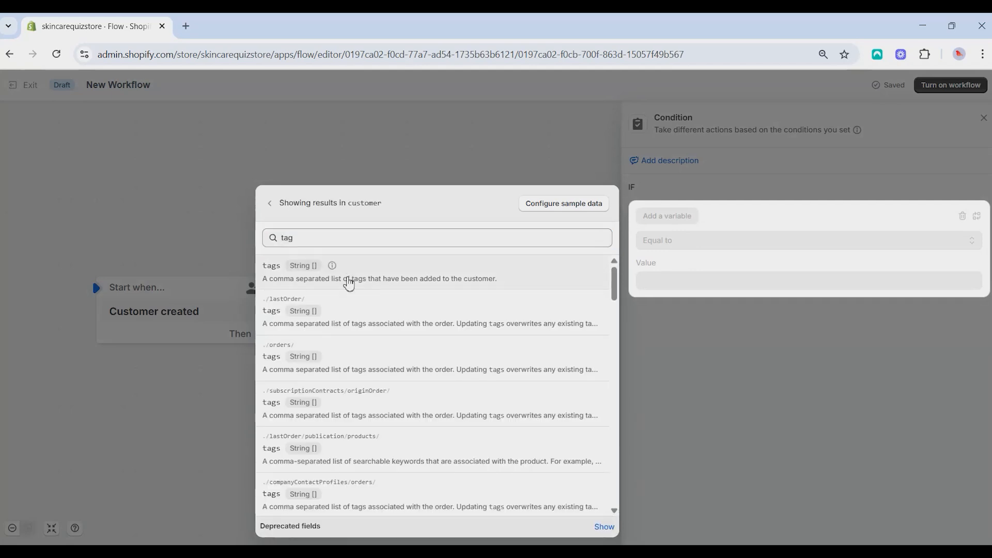
left_click(347, 279)
left_click(684, 320)
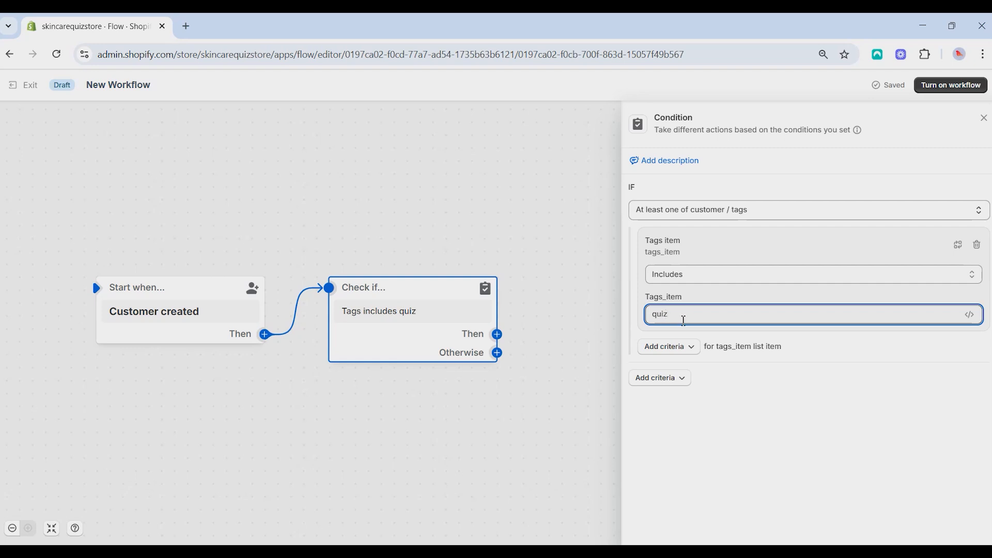
left_click(586, 327)
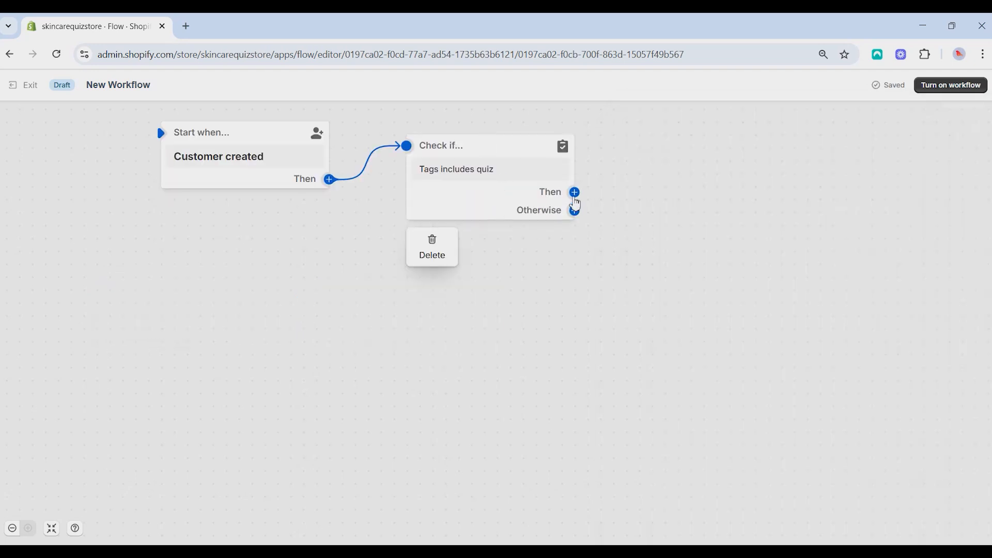
Step: Add an Email 'Send marketing email' action on the condition's Then branch
left_click(575, 196)
left_click(661, 192)
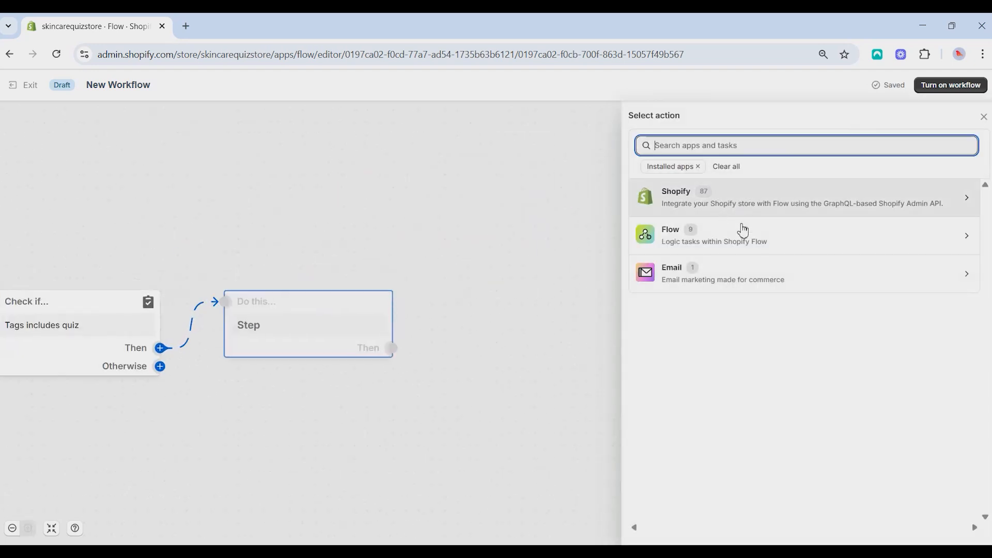
left_click(744, 277)
left_click(713, 240)
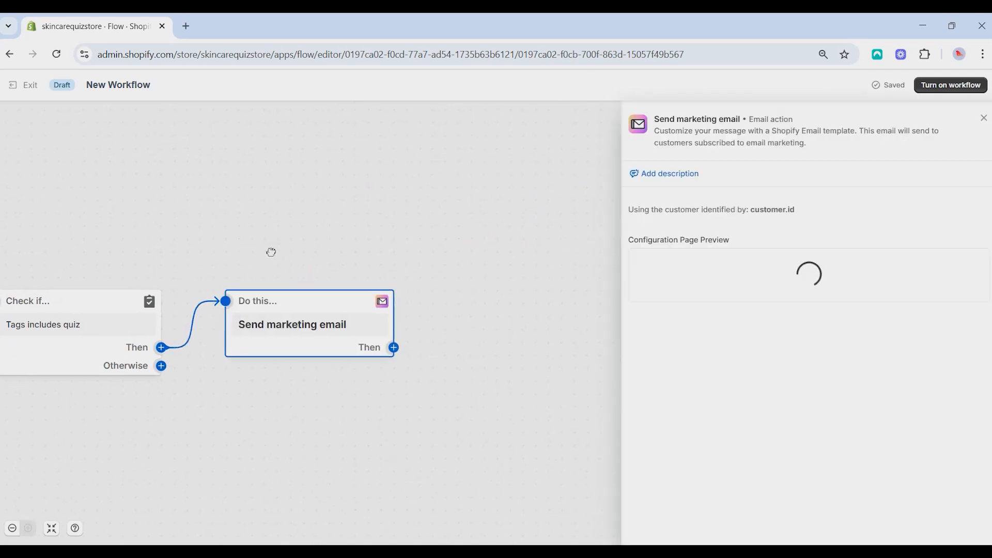
left_click_drag(272, 252, 719, 215)
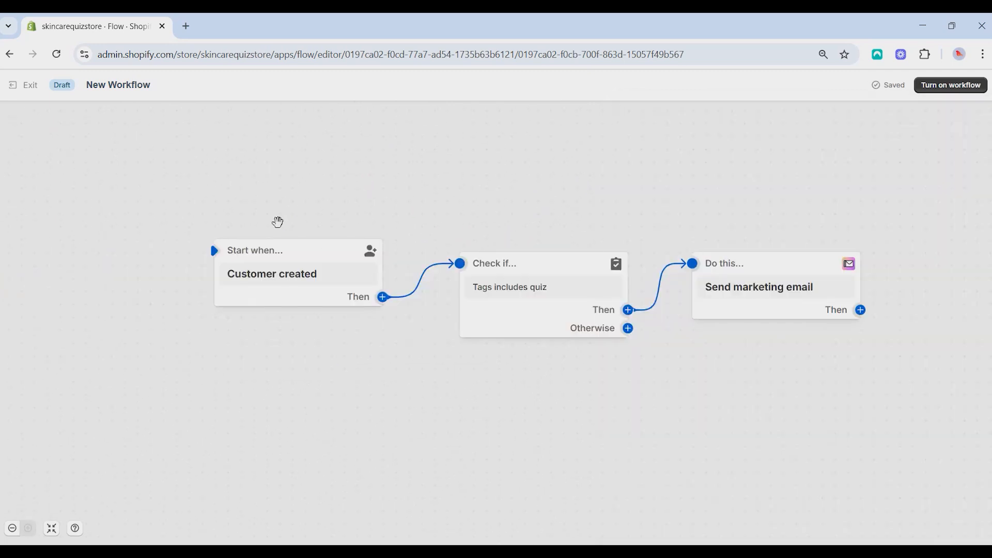
left_click(794, 318)
left_click_drag(332, 245, 417, 206)
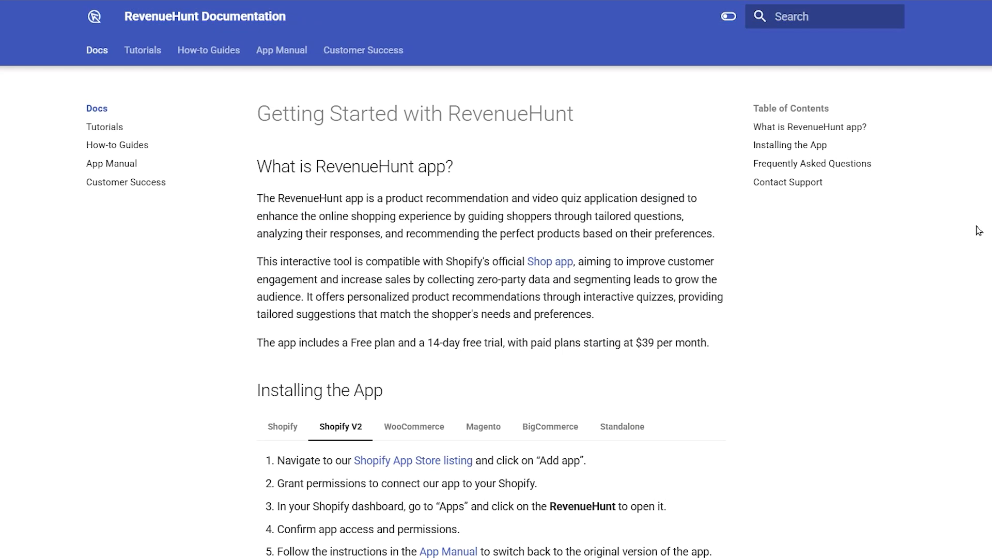
scroll(491, 311, "down", 9)
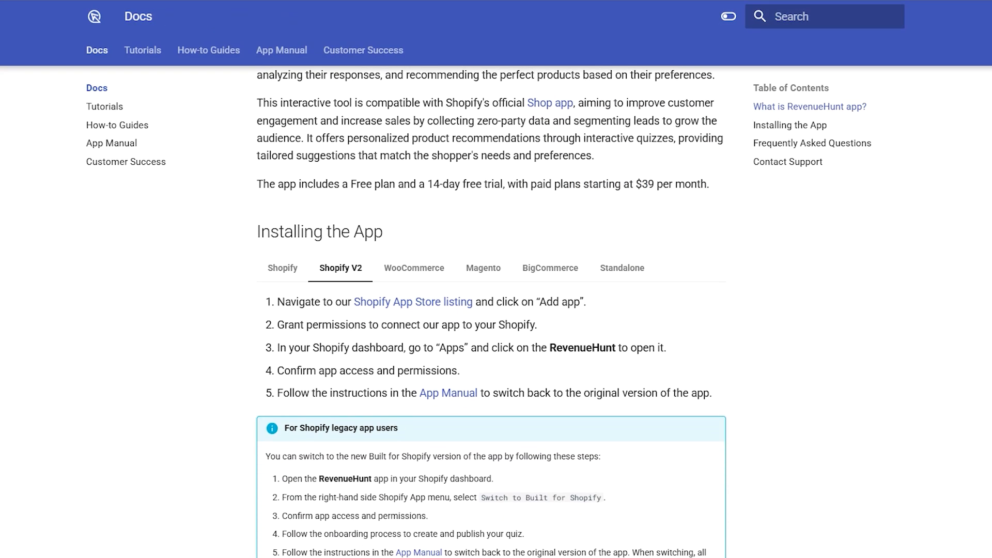
scroll(491, 310, "down", 4)
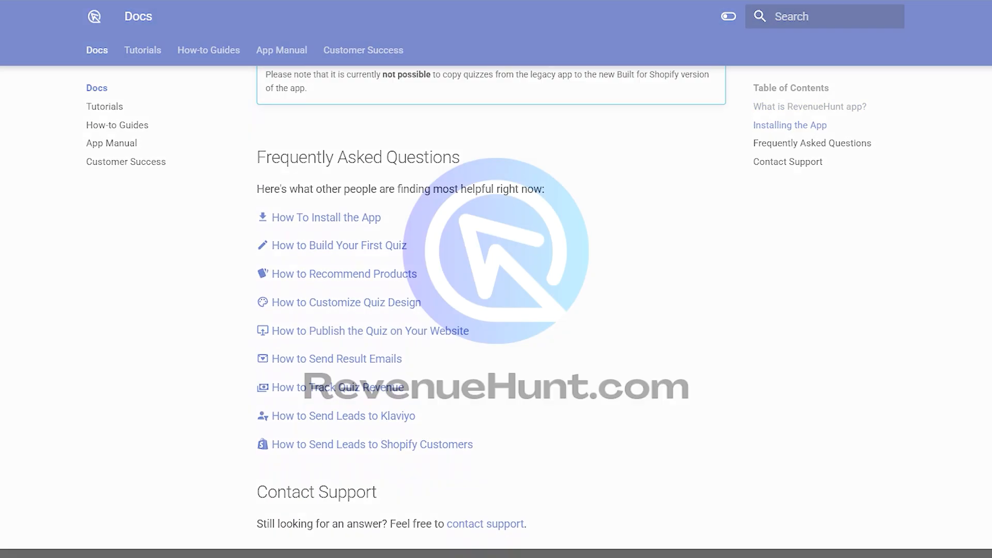